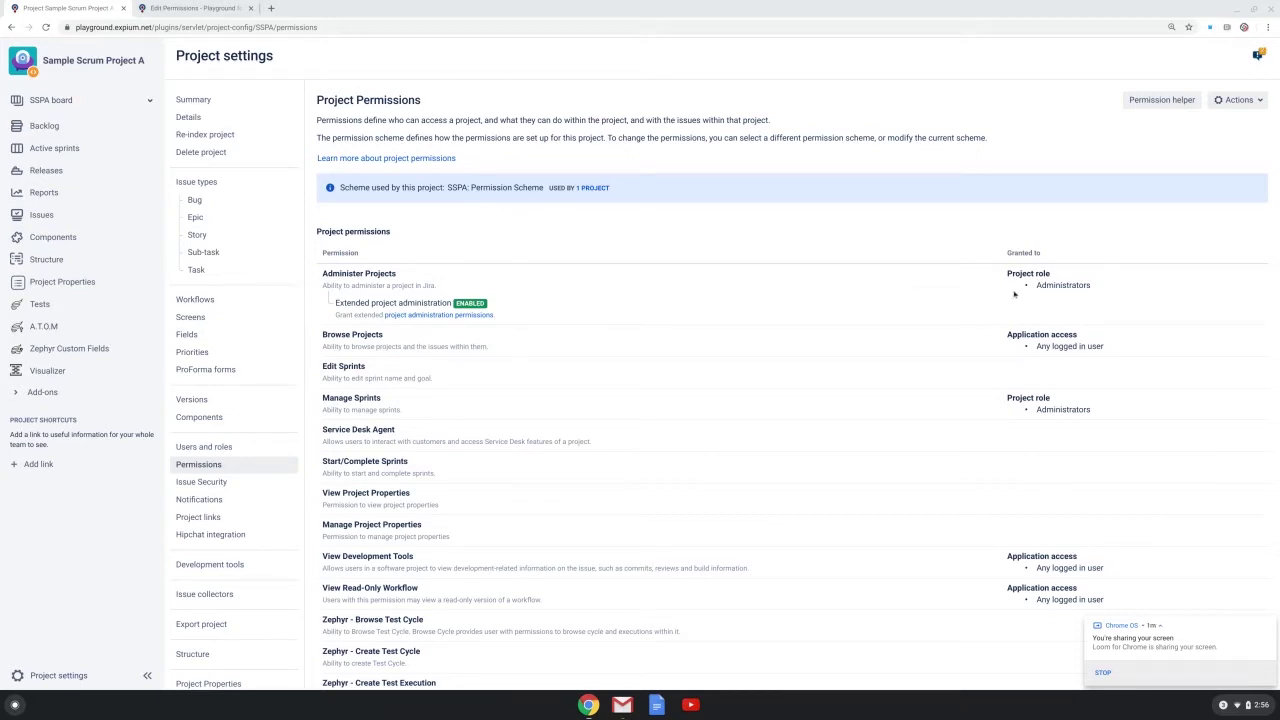
Review the project and issue permissions of Sample Scrum Project A, including Delete Issues and the View Development Tools grant
scroll(1050, 435, "down", 2)
scroll(1038, 445, "down", 3)
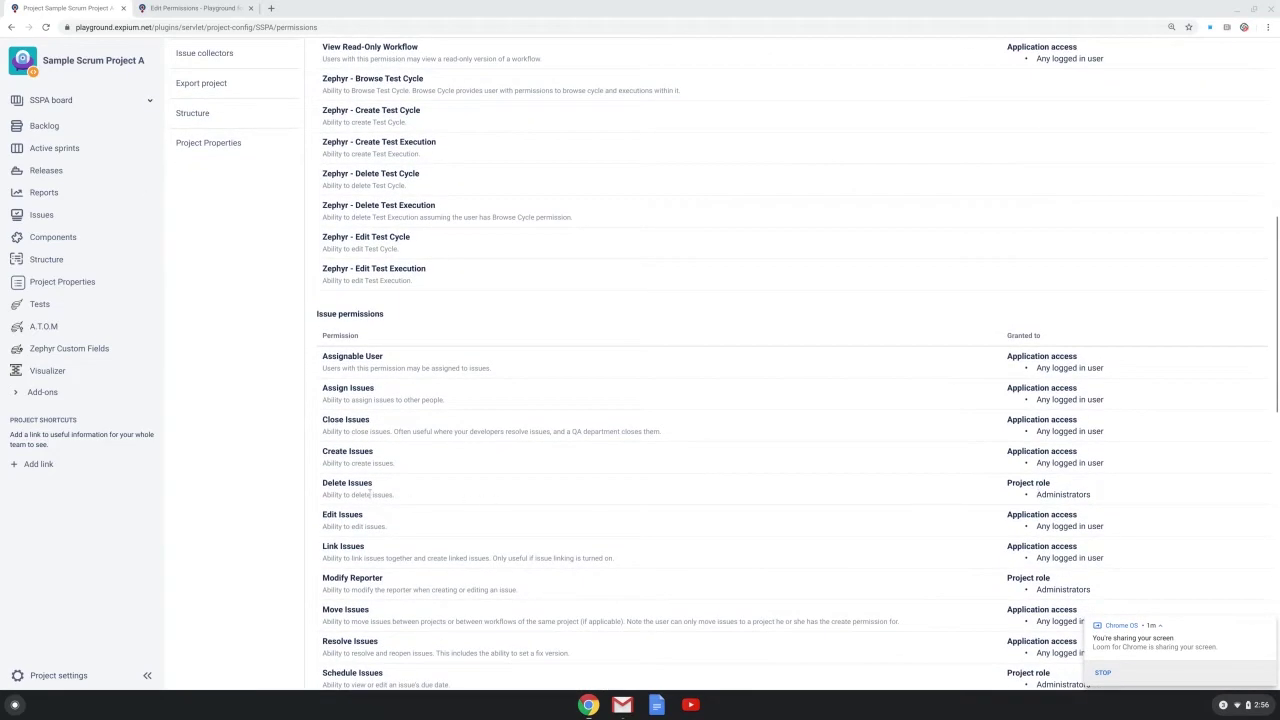
left_click_drag(322, 485, 378, 487)
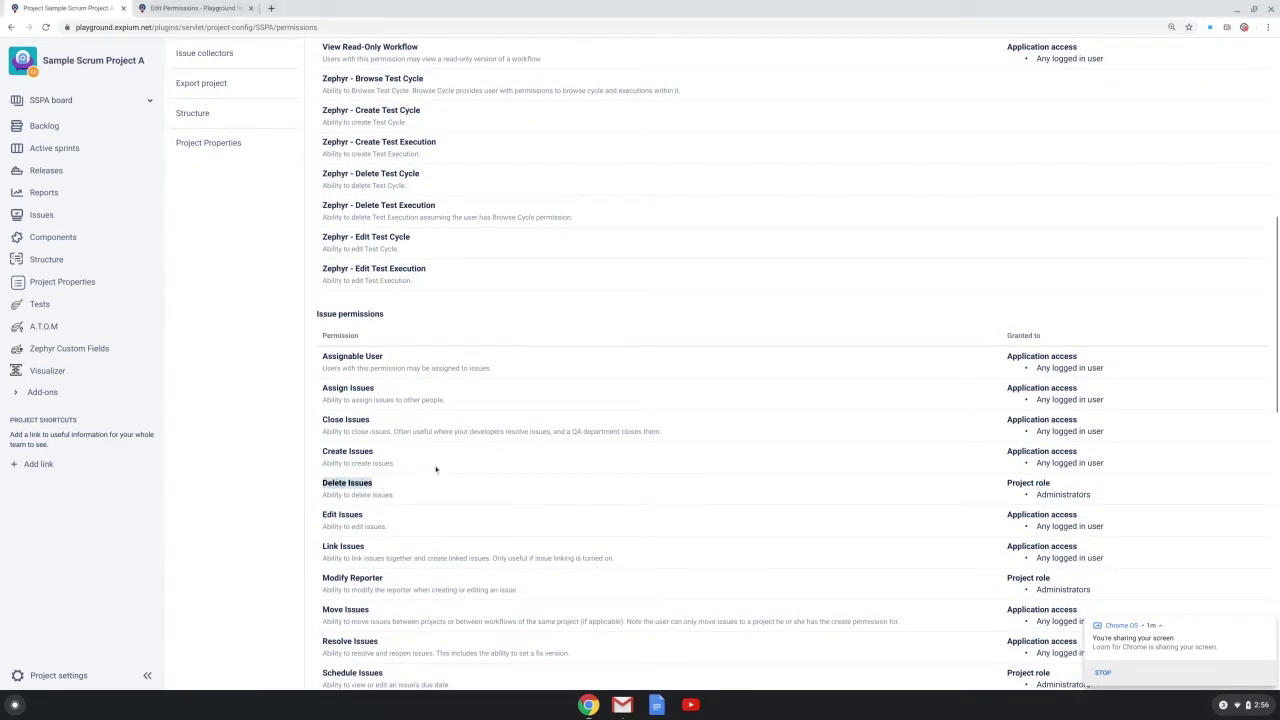
scroll(478, 460, "up", 2)
scroll(566, 403, "up", 1)
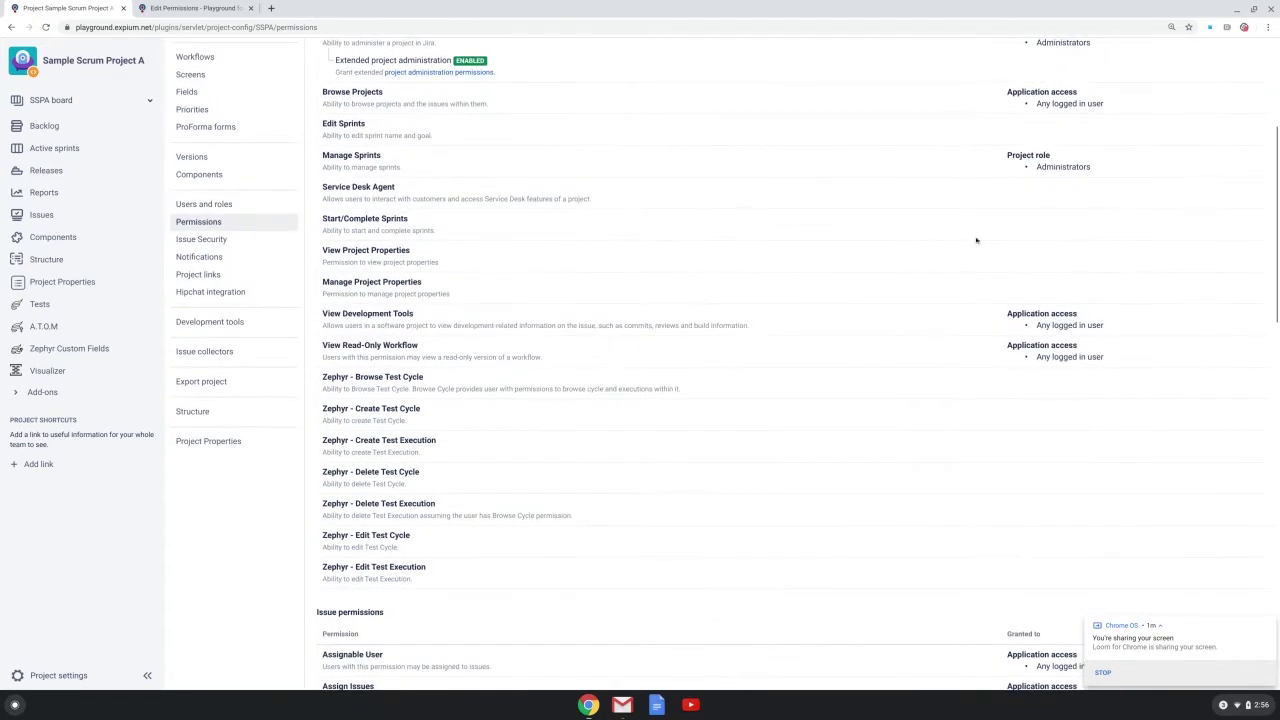
left_click_drag(1007, 313, 1118, 331)
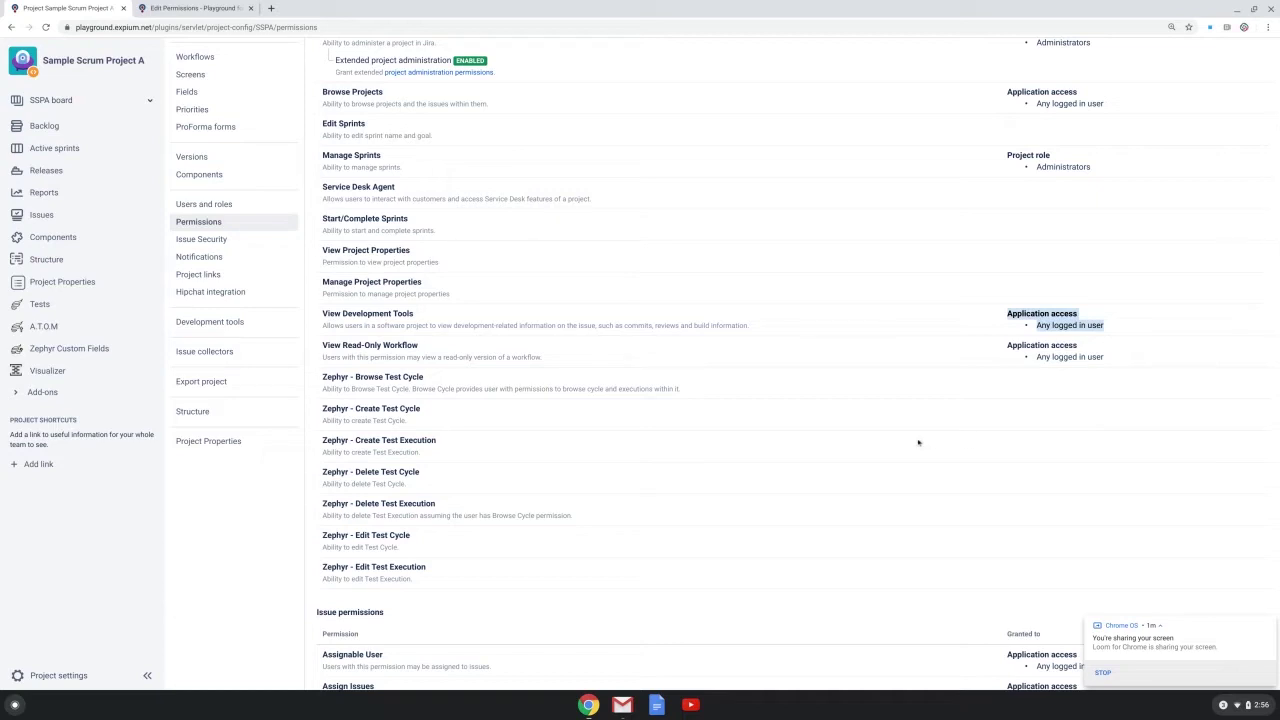
scroll(834, 434, "up", 5)
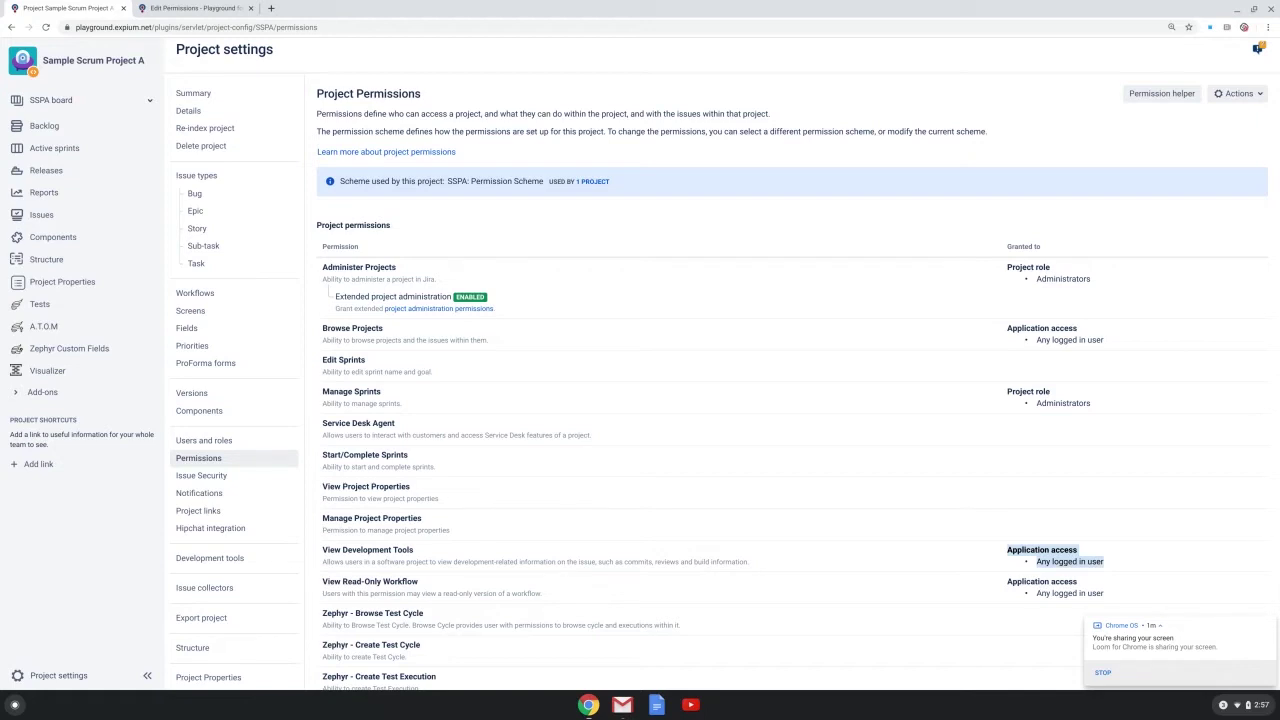
Open the permissions of SSPA: Permission Scheme from the list of permission schemes in Jira administration
left_click(222, 9)
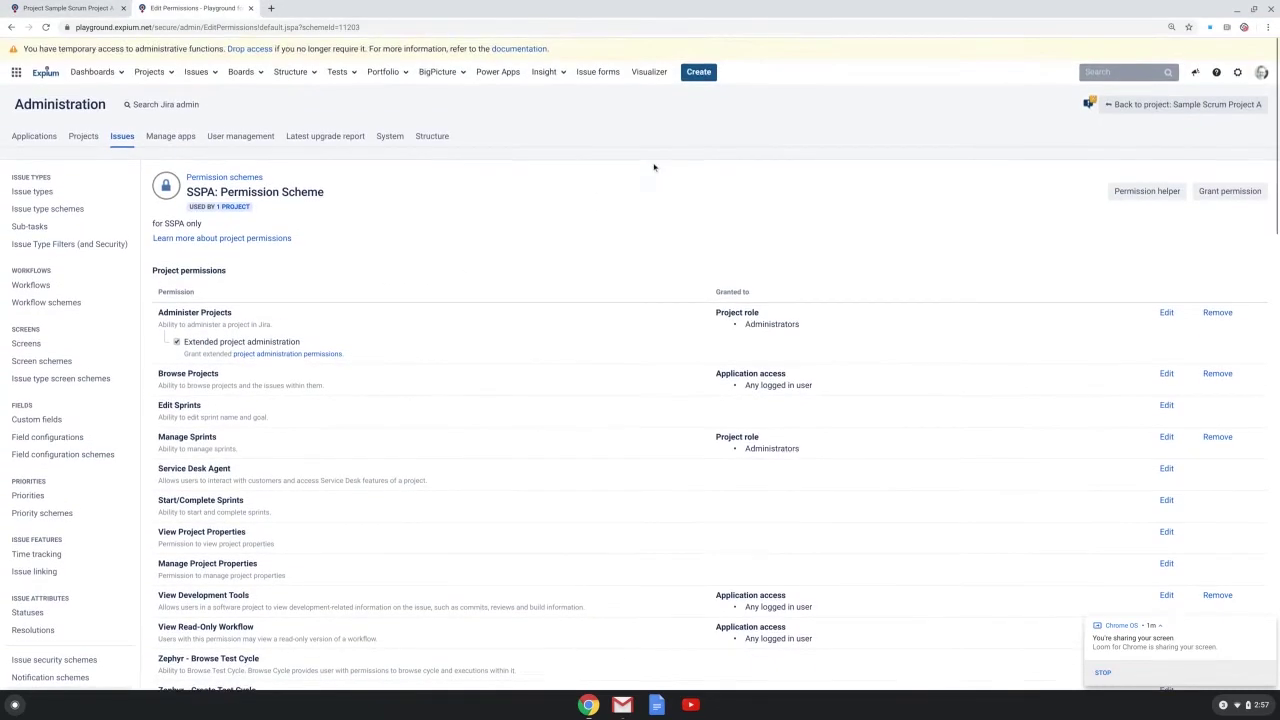
left_click(1237, 48)
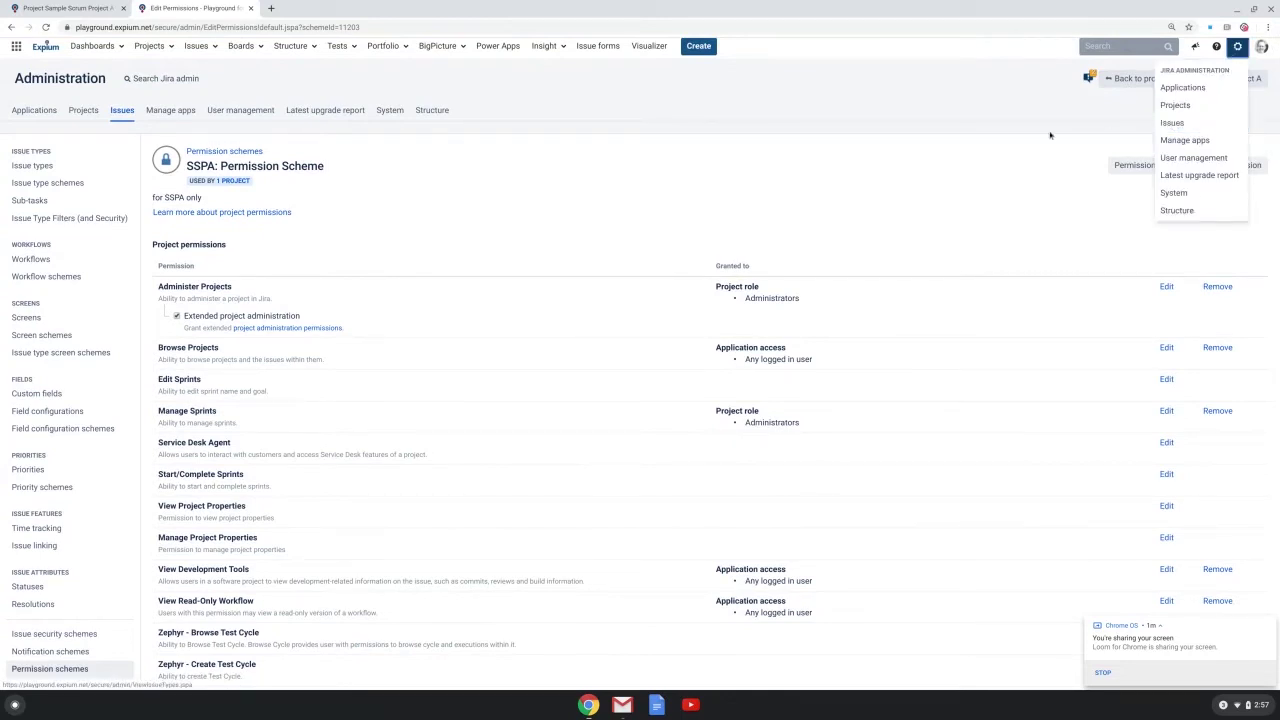
left_click(588, 190)
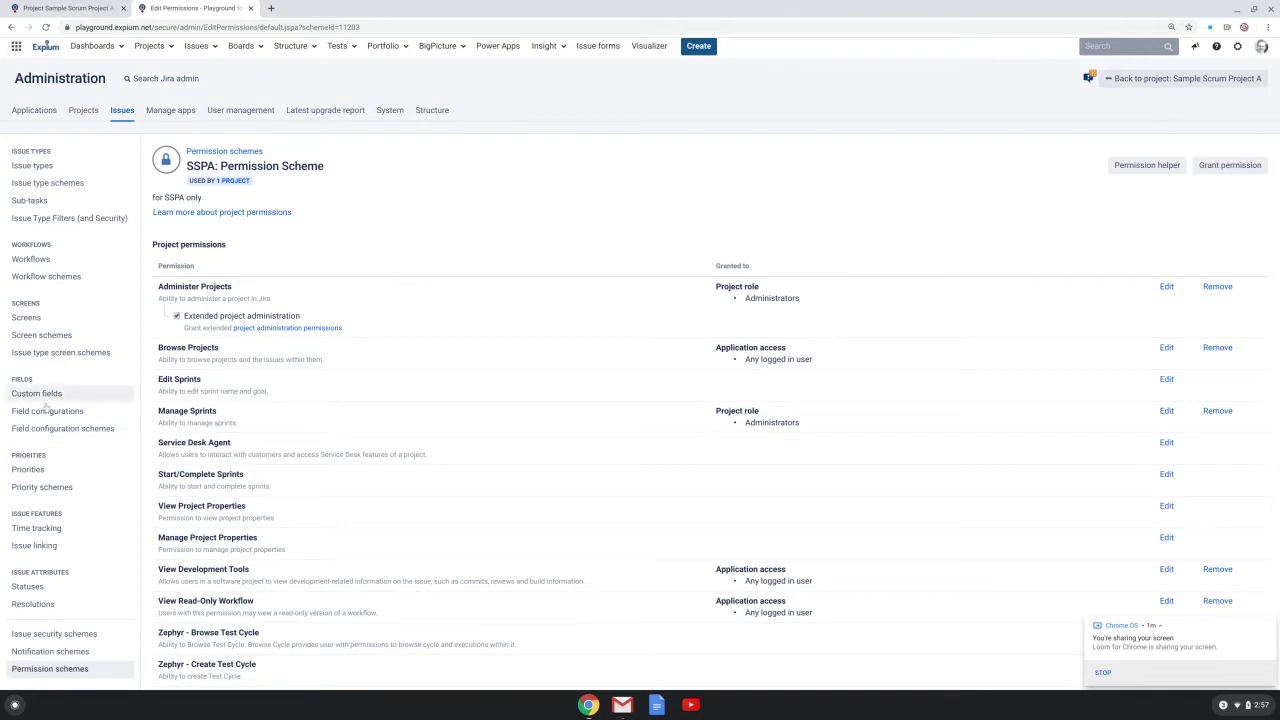
left_click(50, 669)
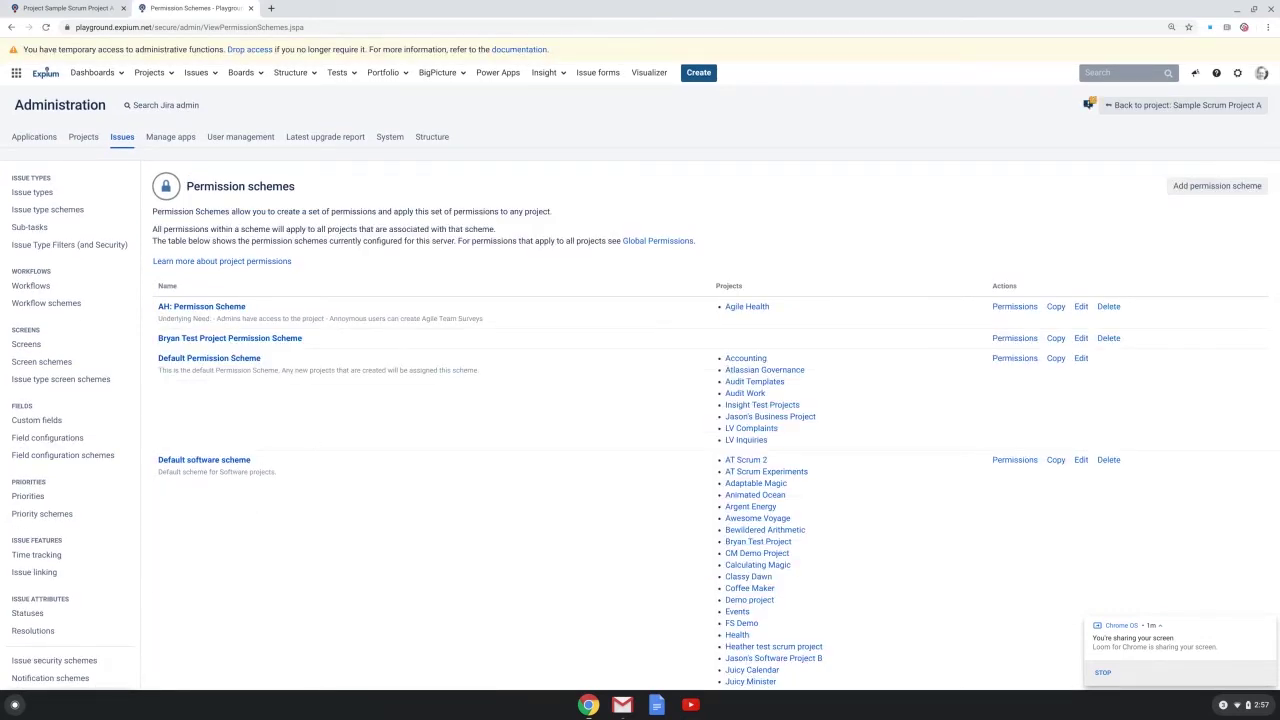
scroll(304, 450, "down", 20)
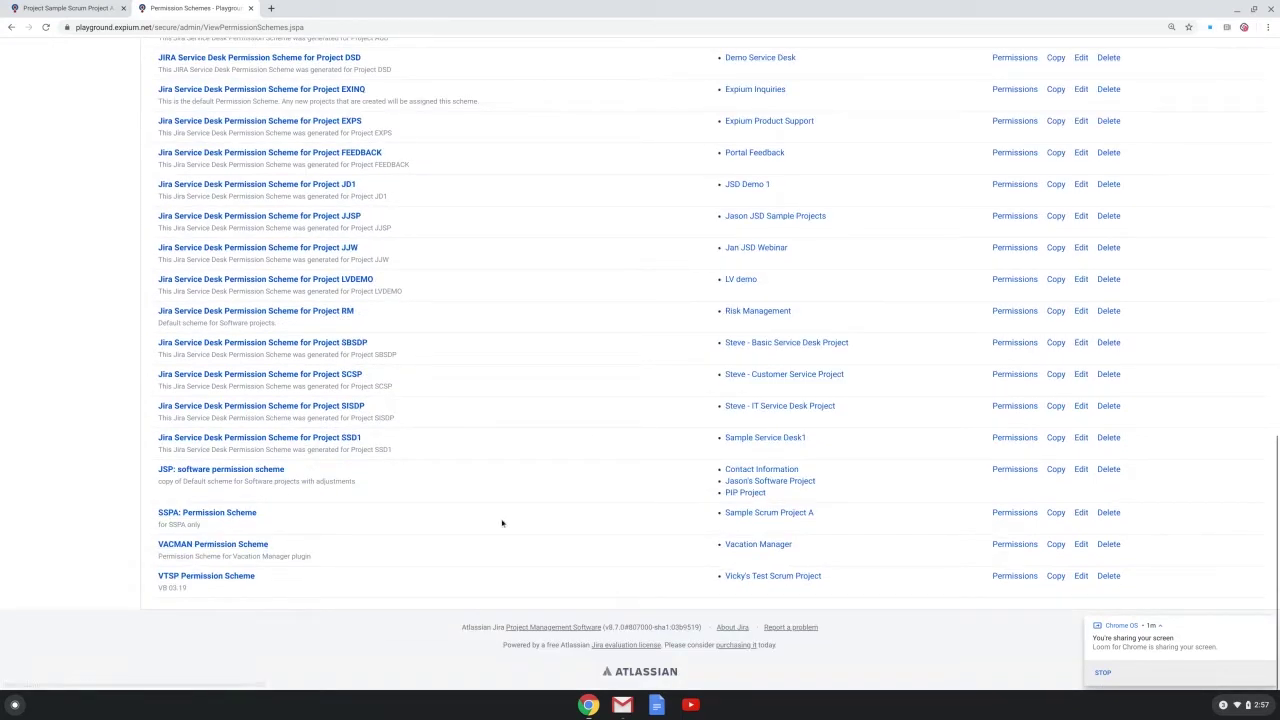
left_click(1013, 513)
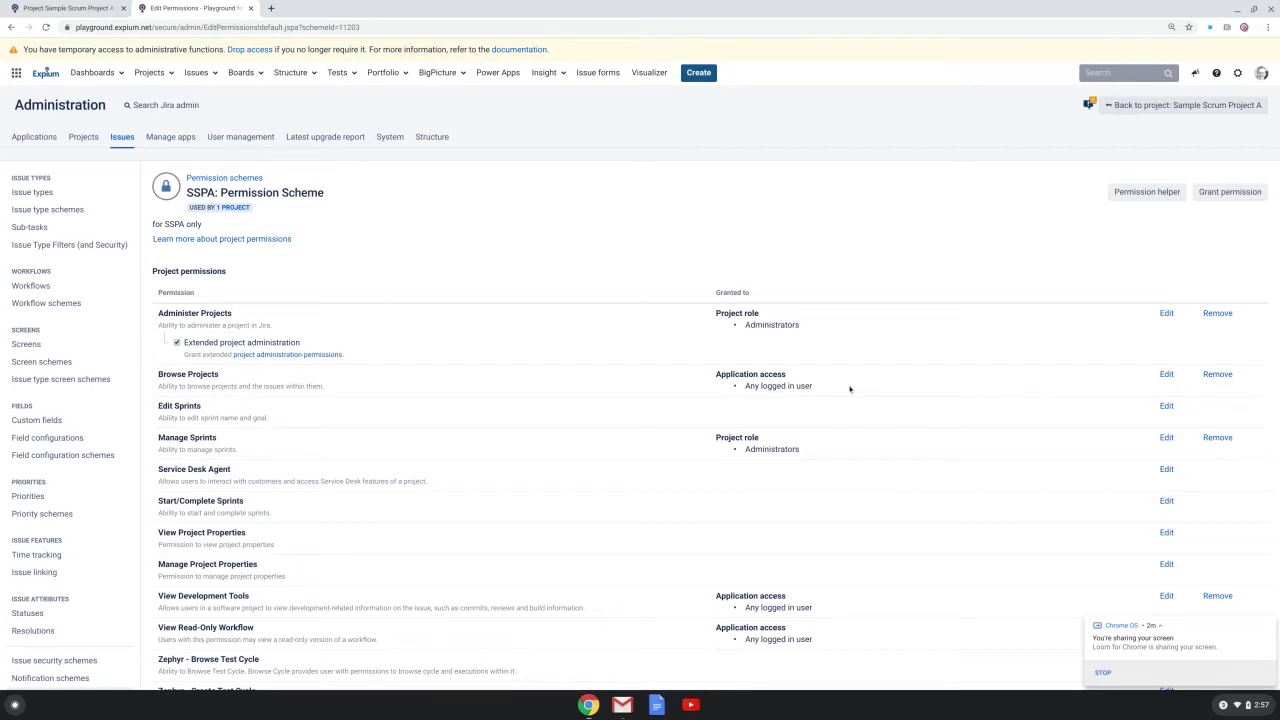
Examine the project role and application access choices for granting the Browse Projects permission
left_click(1166, 375)
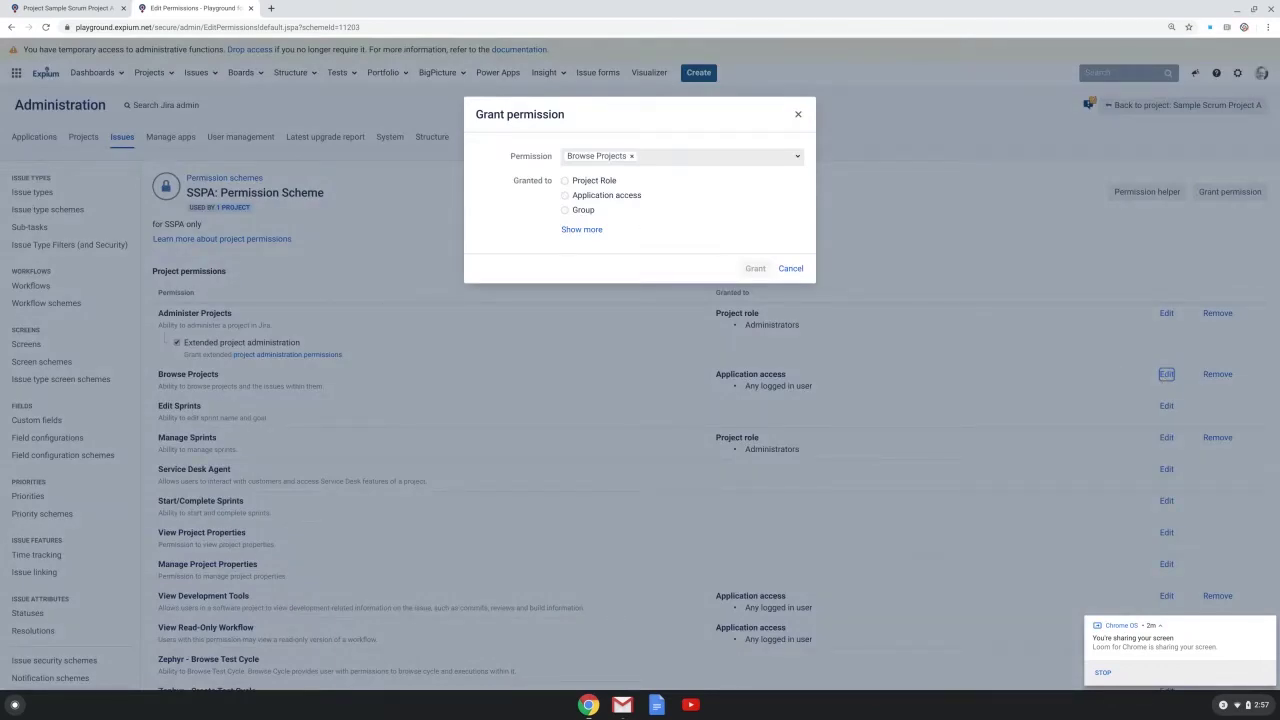
left_click(566, 182)
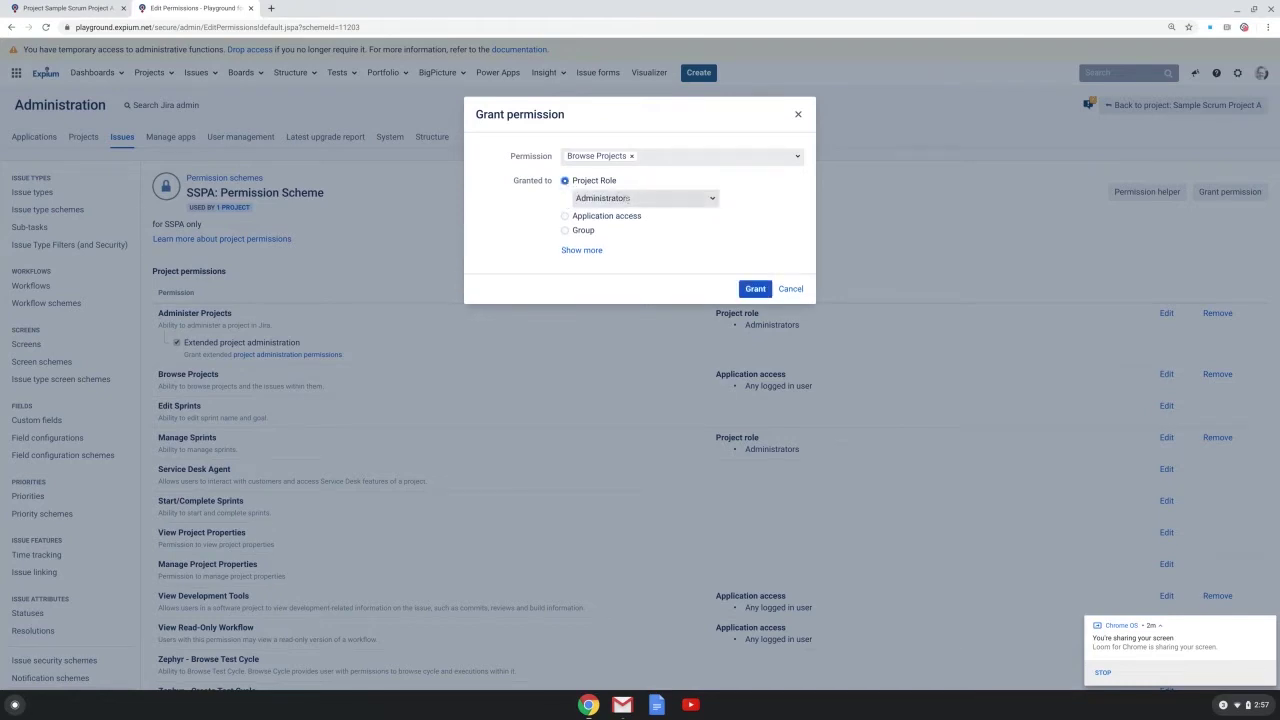
left_click(628, 198)
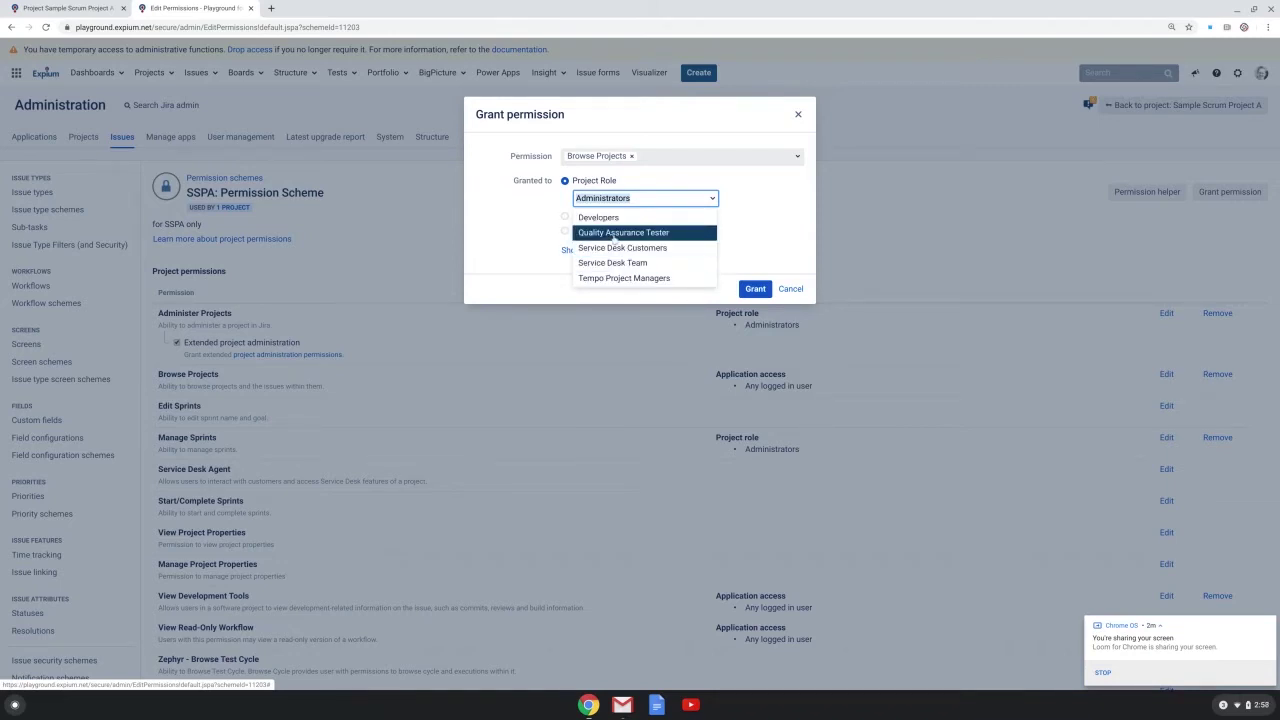
key("Escape")
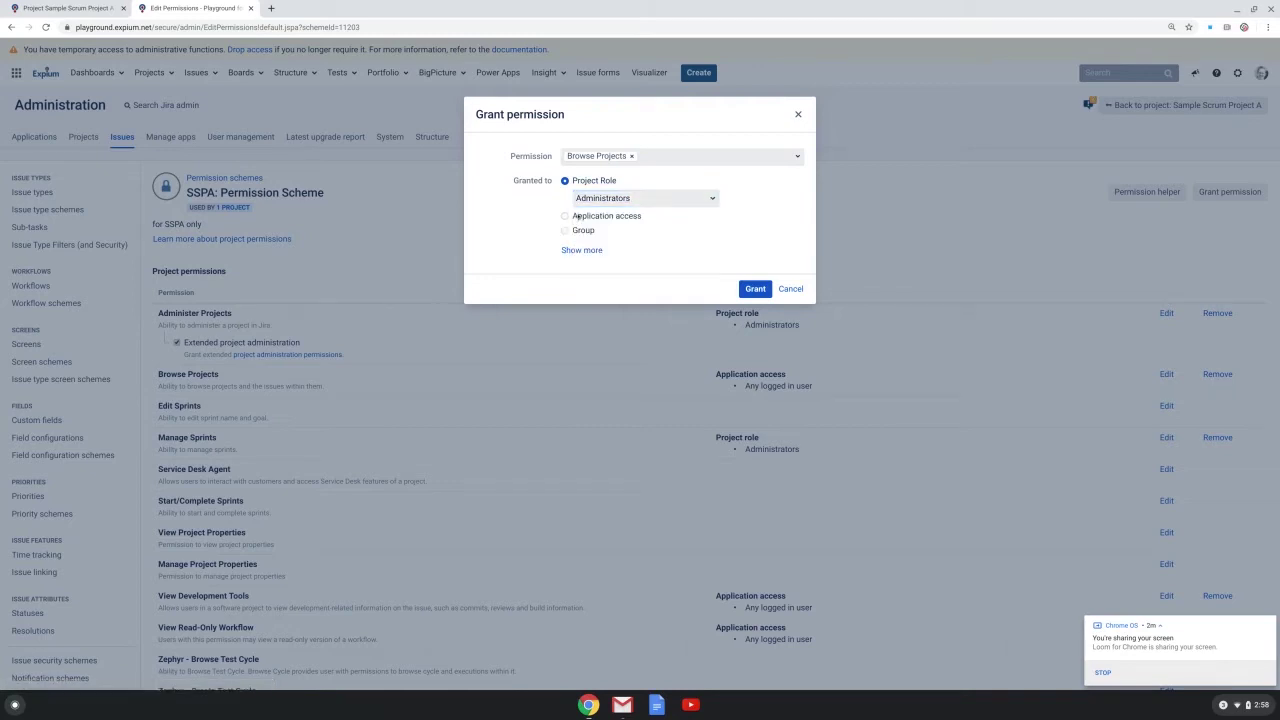
left_click(566, 216)
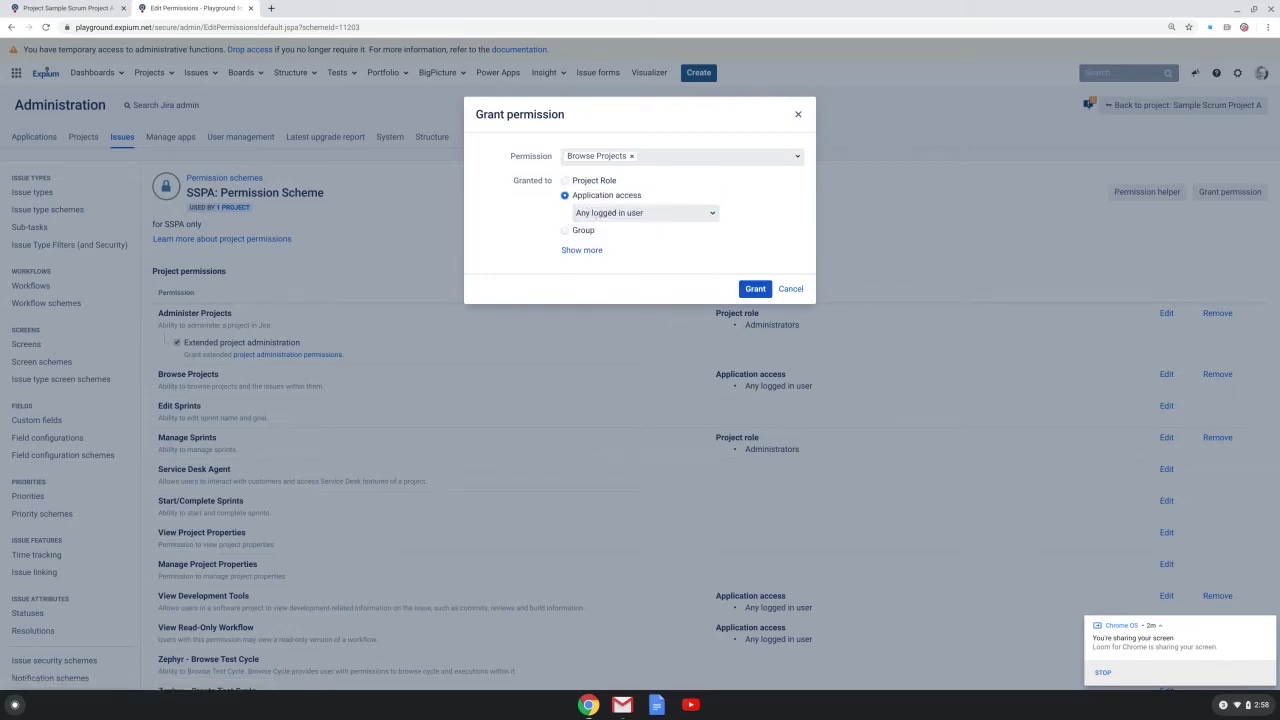
left_click(645, 213)
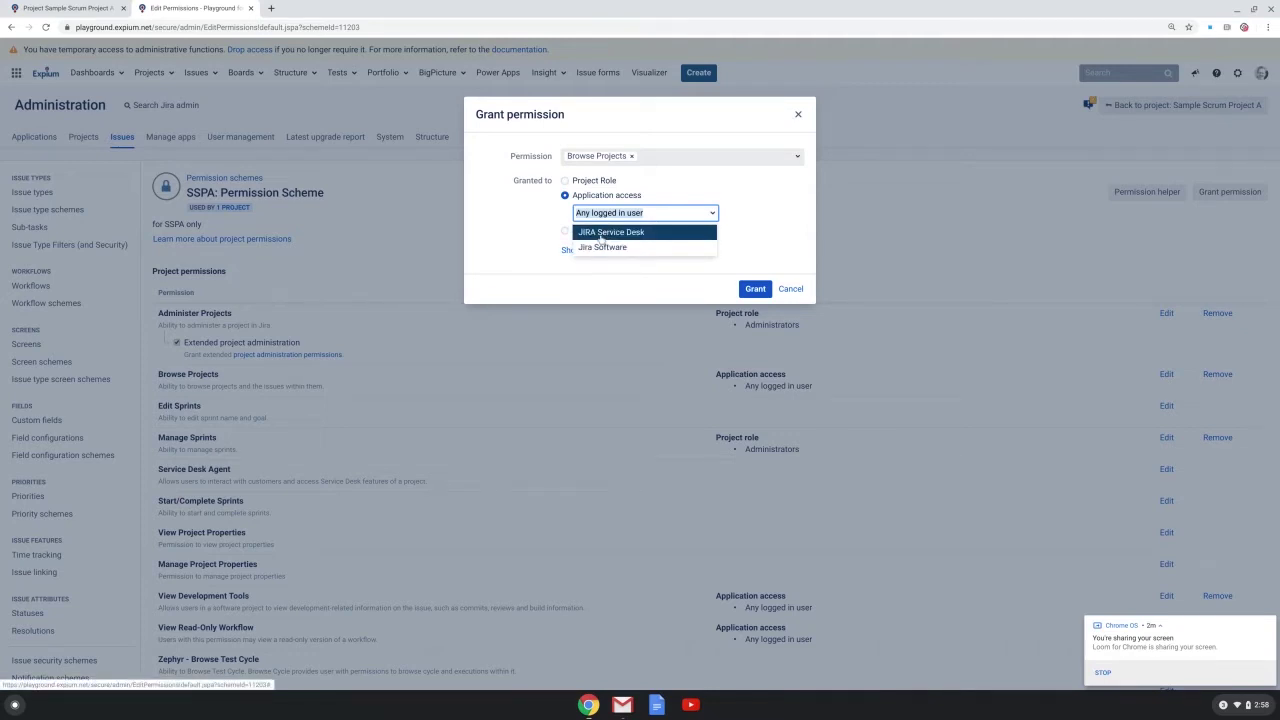
left_click(757, 209)
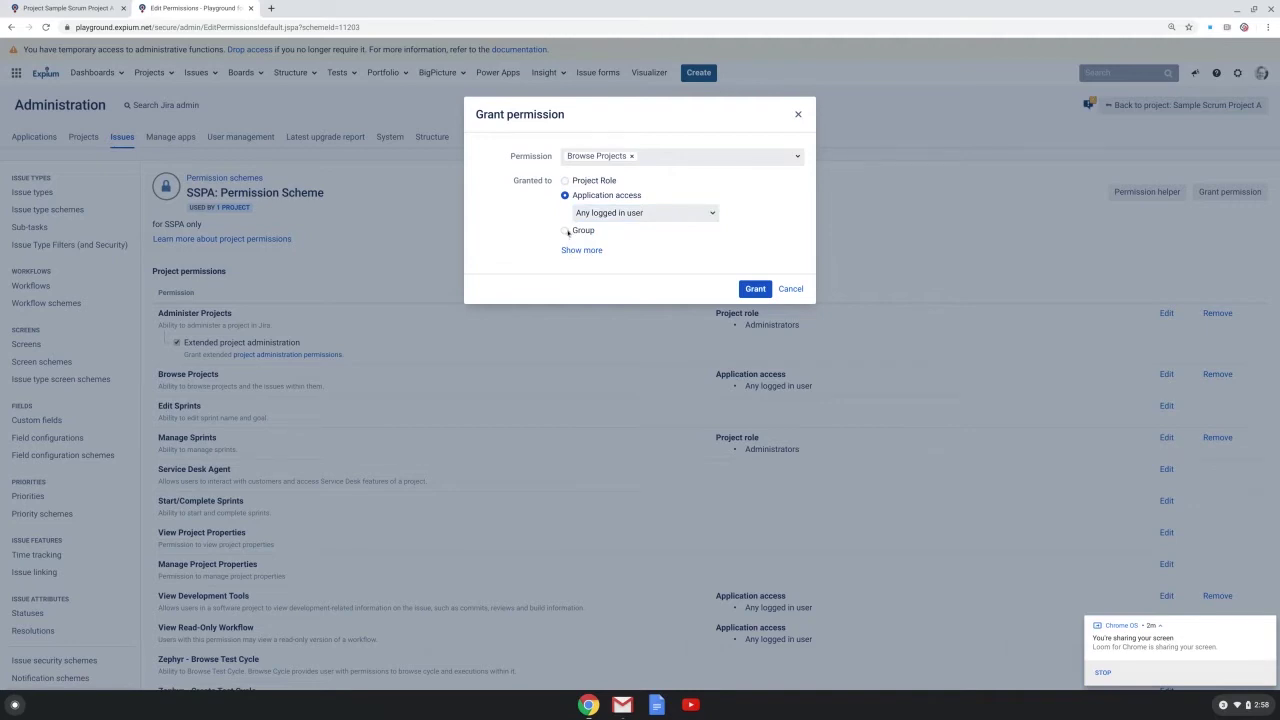
Examine the group choices and the additional grantee types for Browse Projects, and close without granting anything
left_click(566, 231)
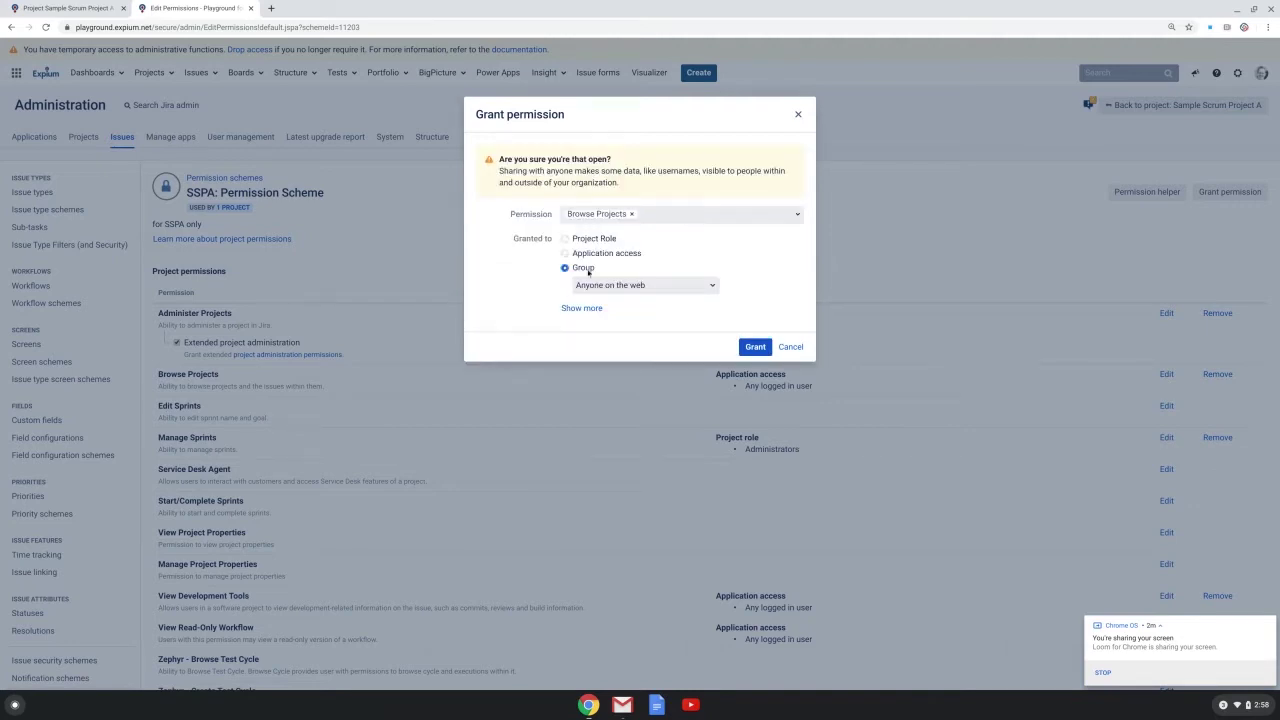
left_click(618, 285)
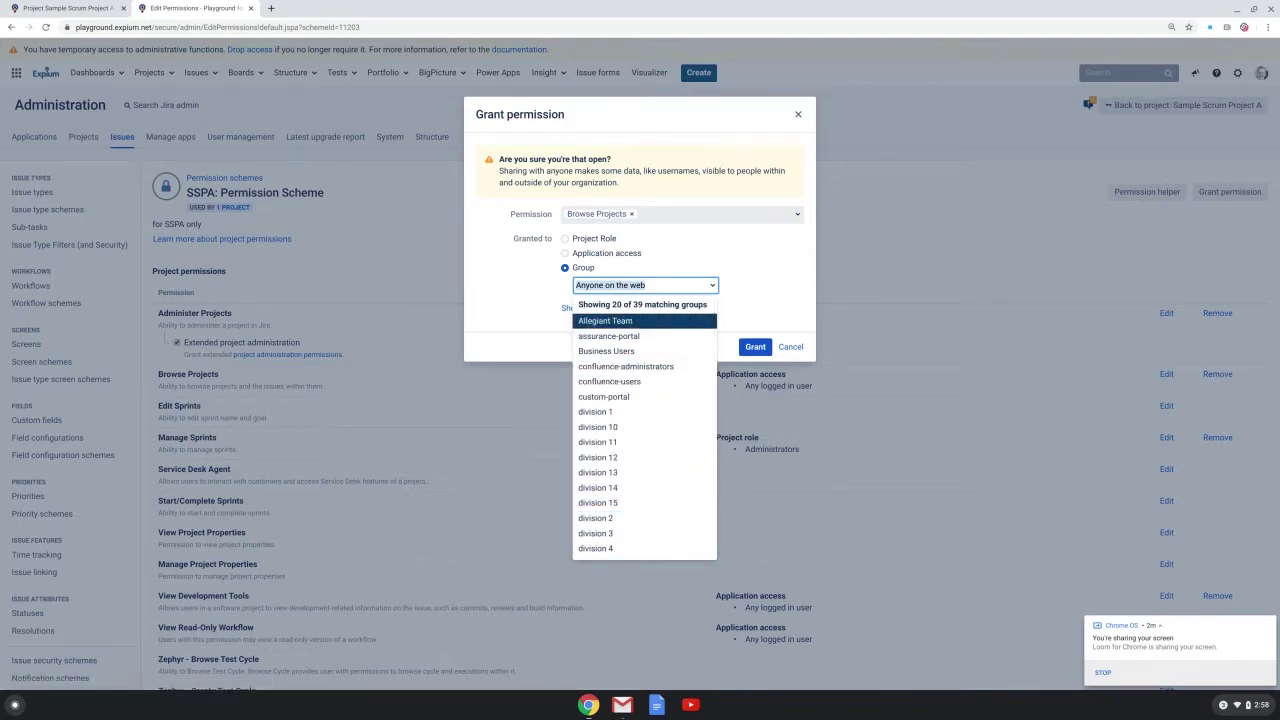
left_click(566, 308)
left_click(578, 309)
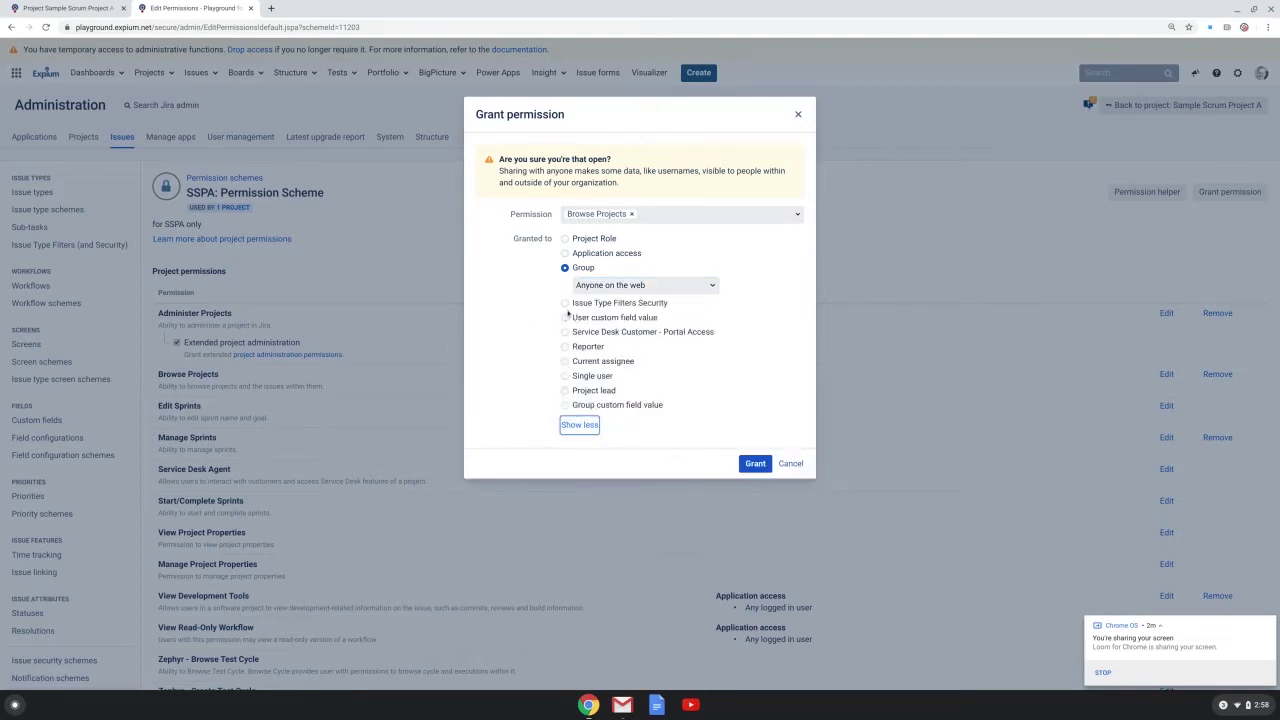
left_click(790, 464)
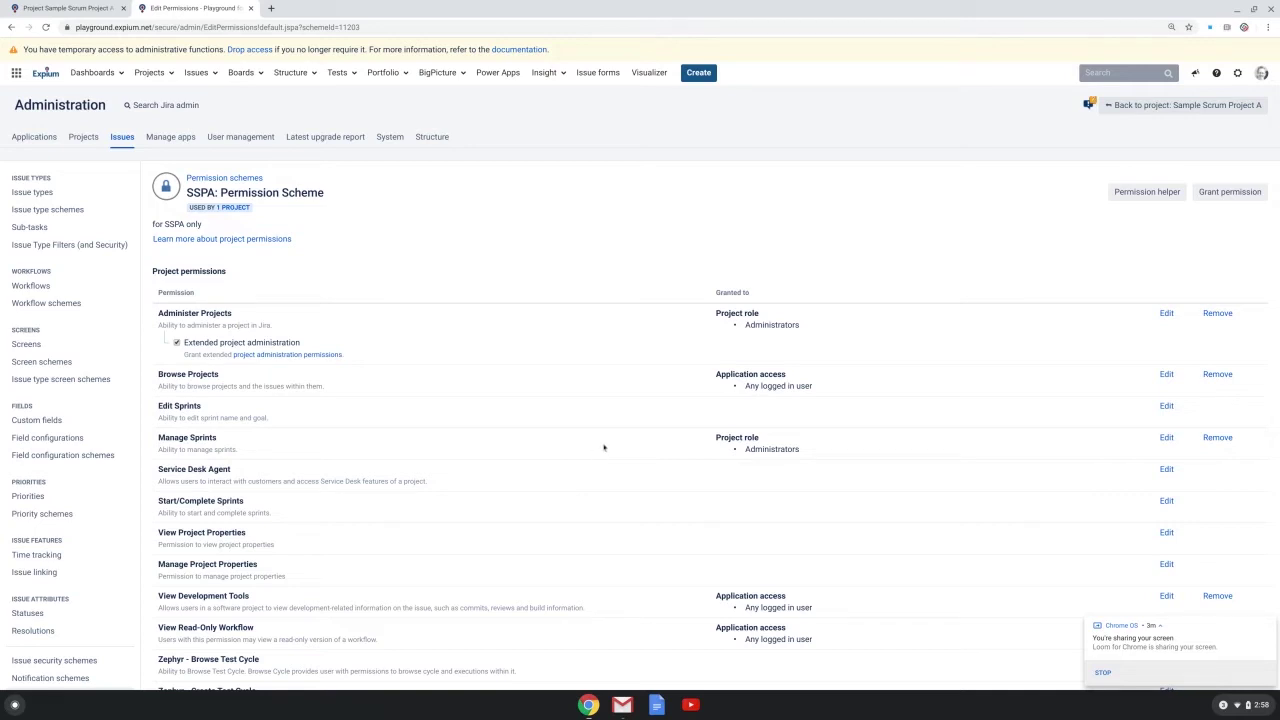
Check who is granted Browse Projects on the permissions page of Sample Scrum Project A
scroll(889, 409, "down", 1)
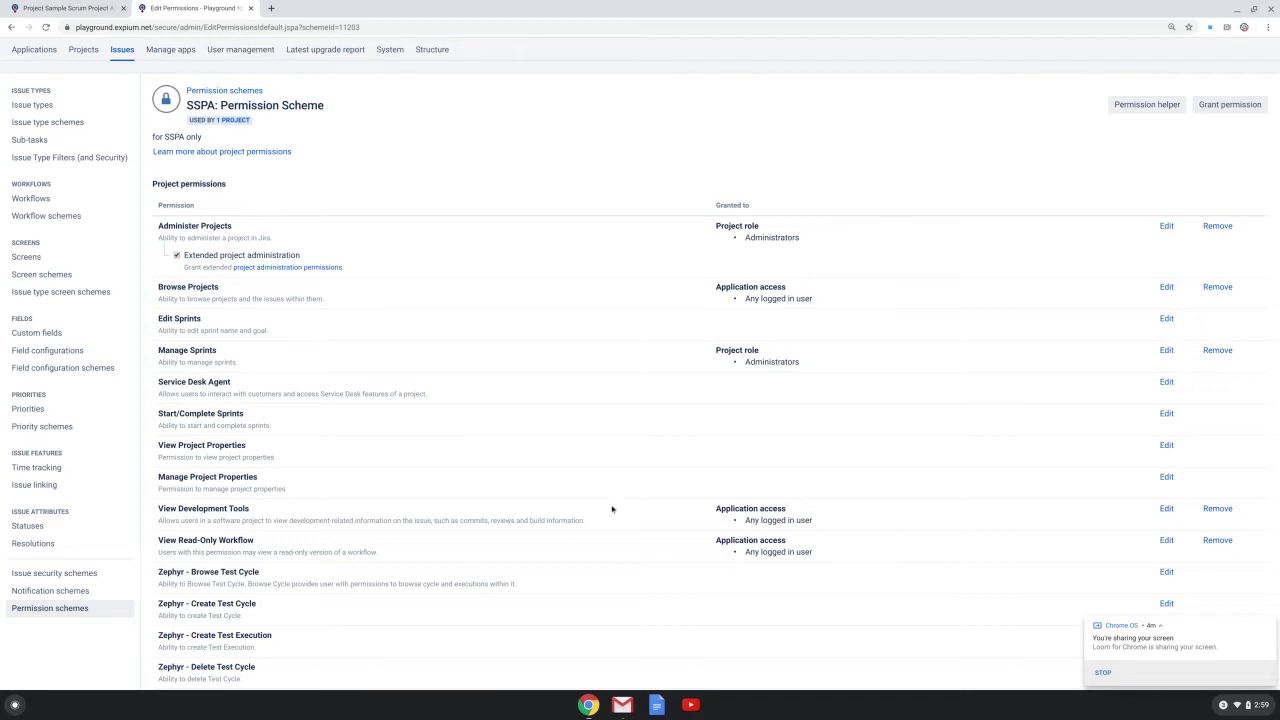
left_click(68, 12)
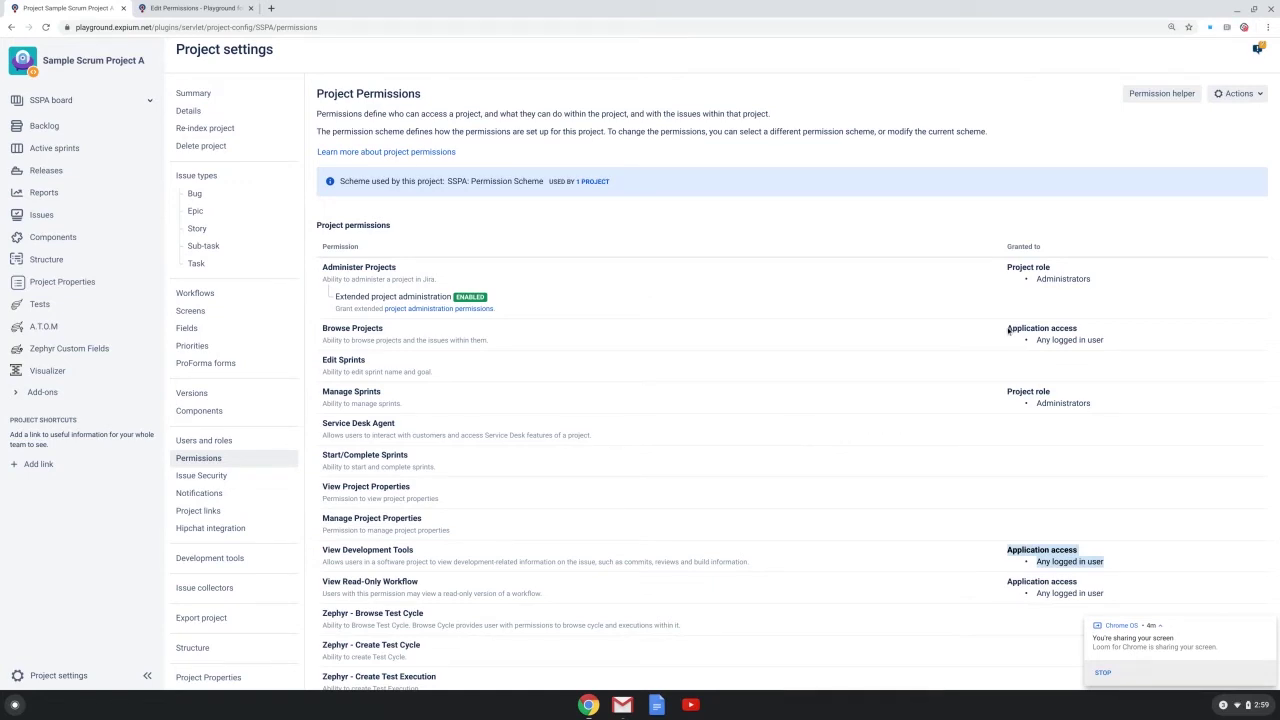
left_click_drag(1007, 327, 1104, 340)
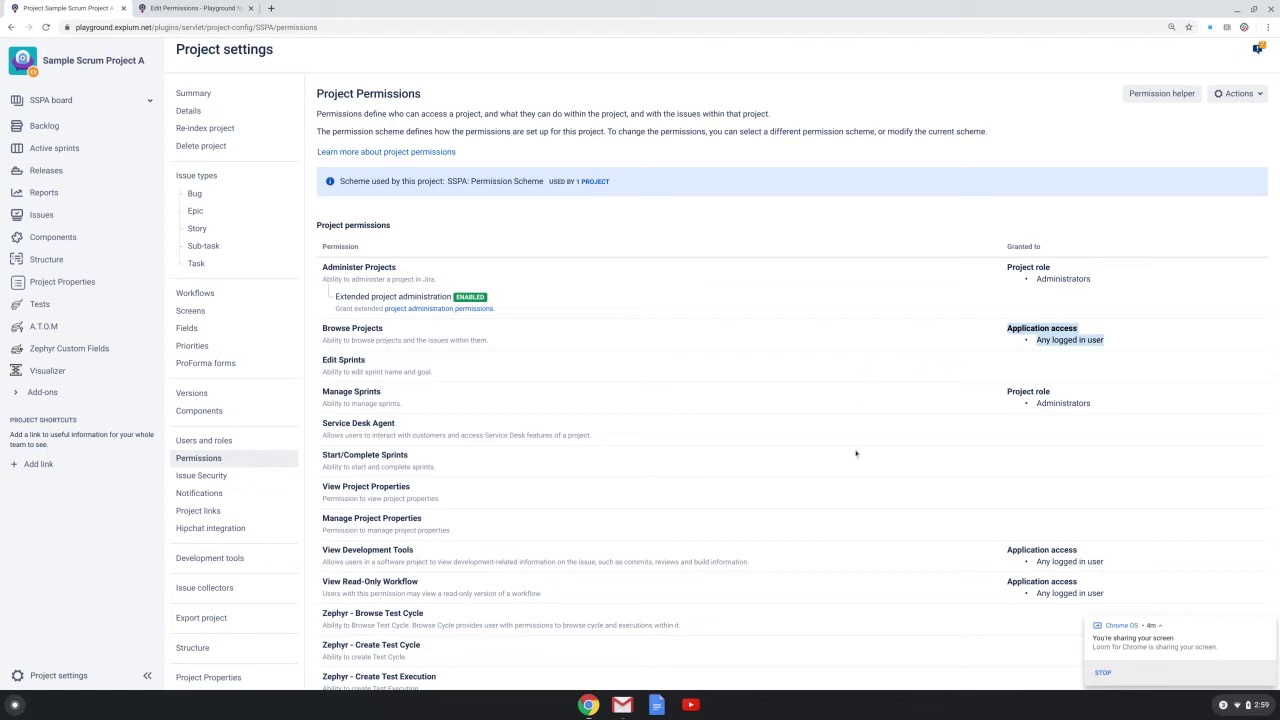
scroll(688, 379, "down", 1)
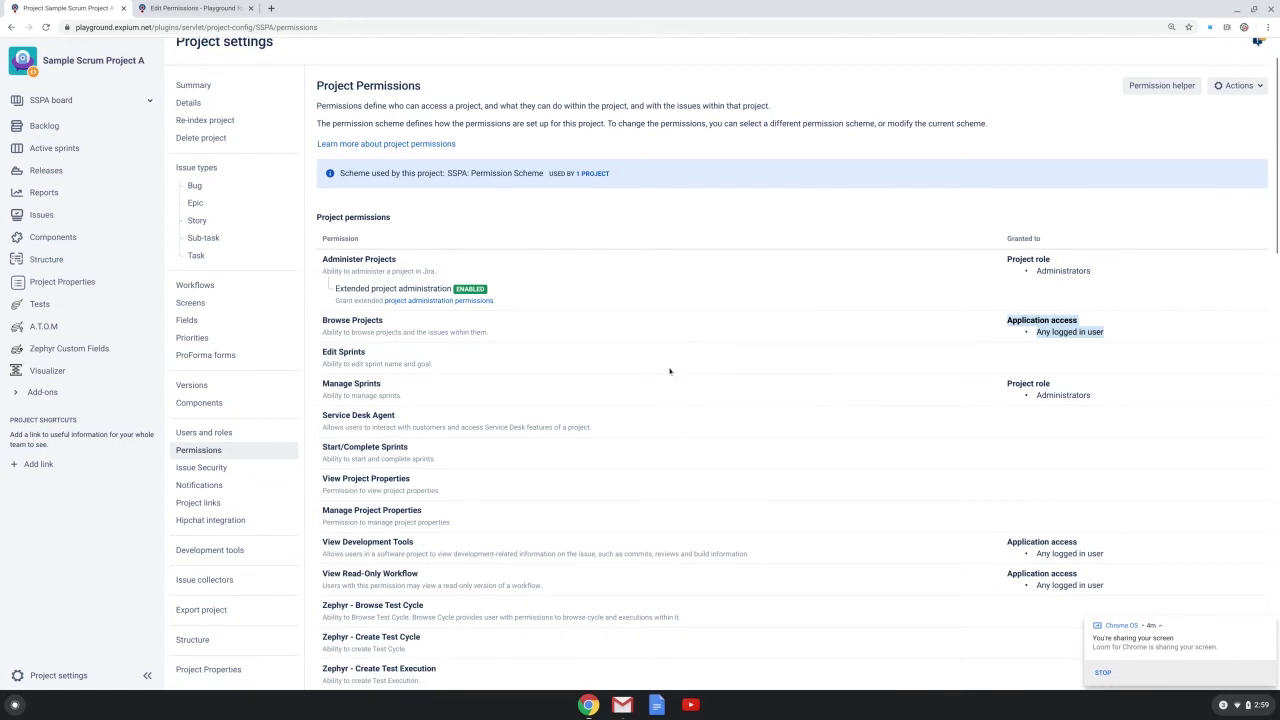
In SSPA: Permission Scheme, remove the Browse Projects permission from application access for any logged in user
left_click(228, 7)
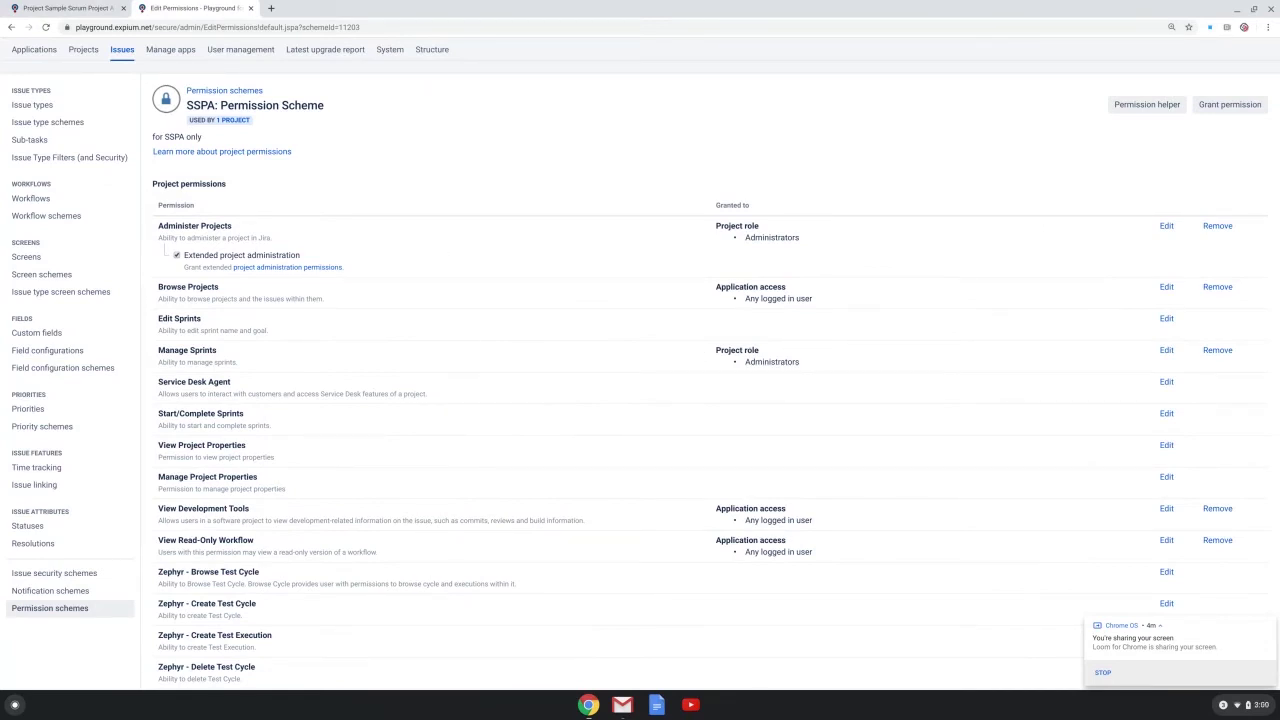
scroll(366, 305, "down", 1)
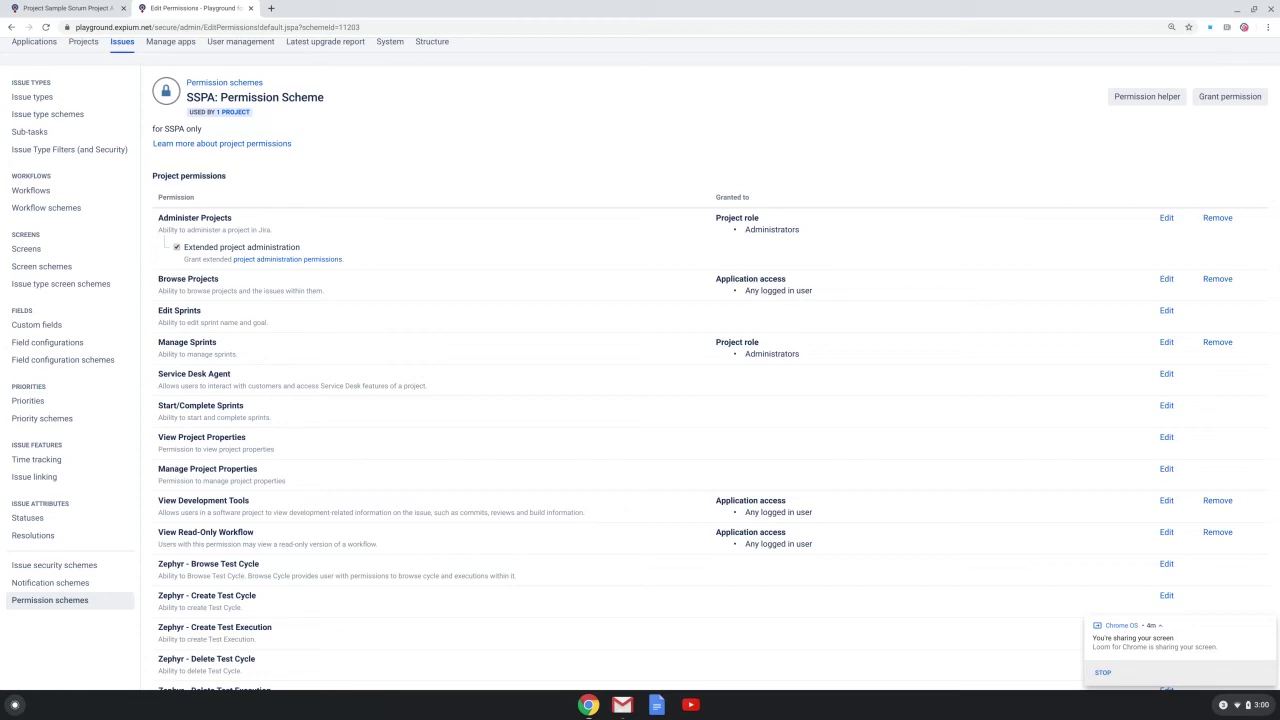
left_click(1217, 279)
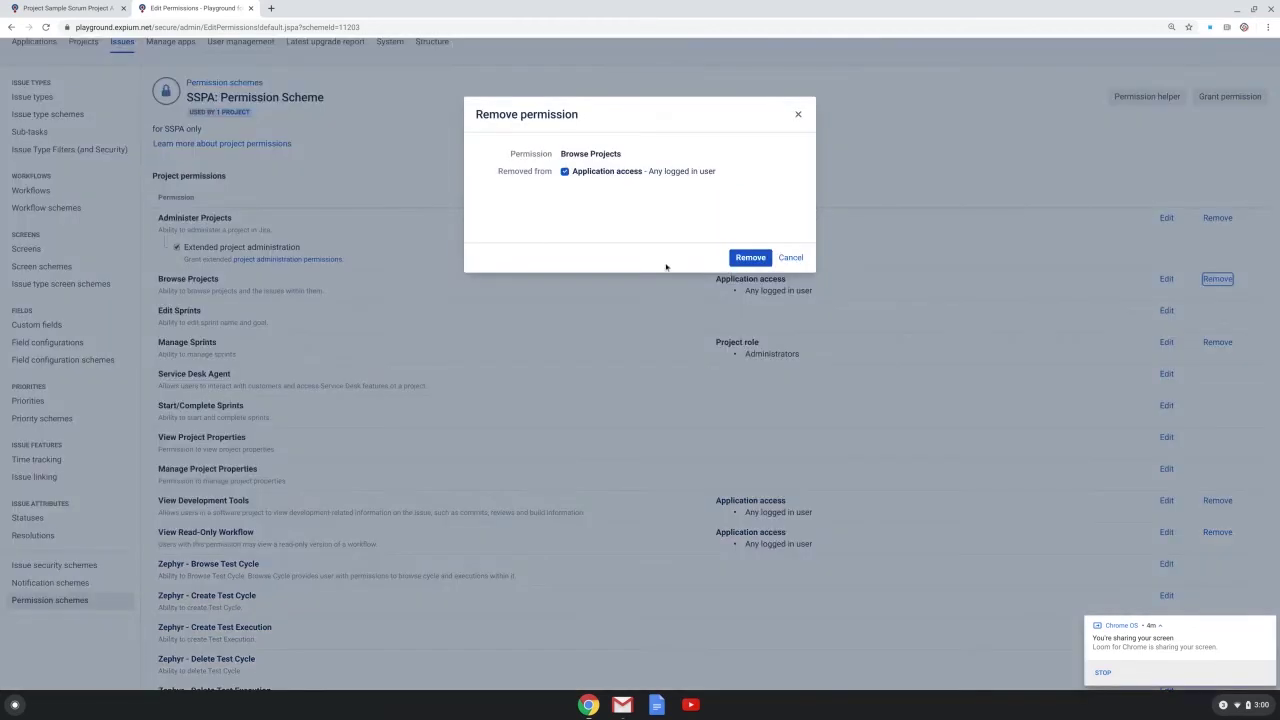
left_click(750, 258)
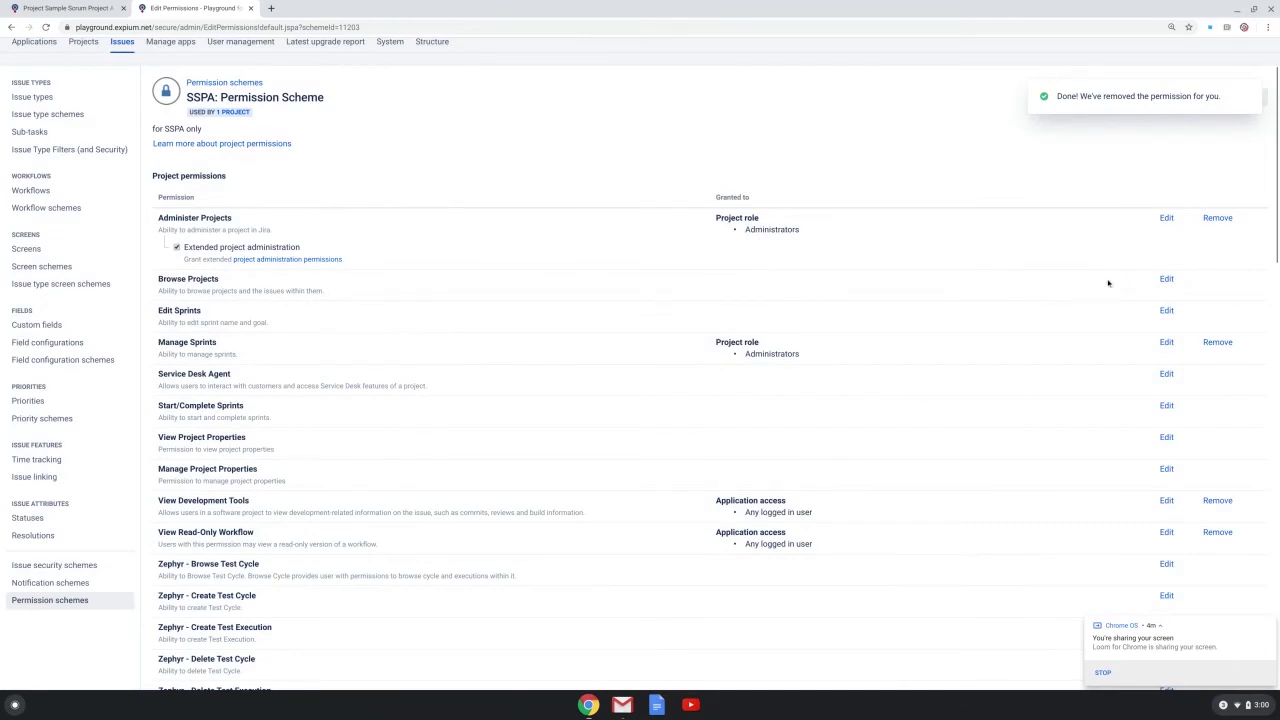
Grant the Browse Projects permission to the Administrators project role
left_click(1166, 280)
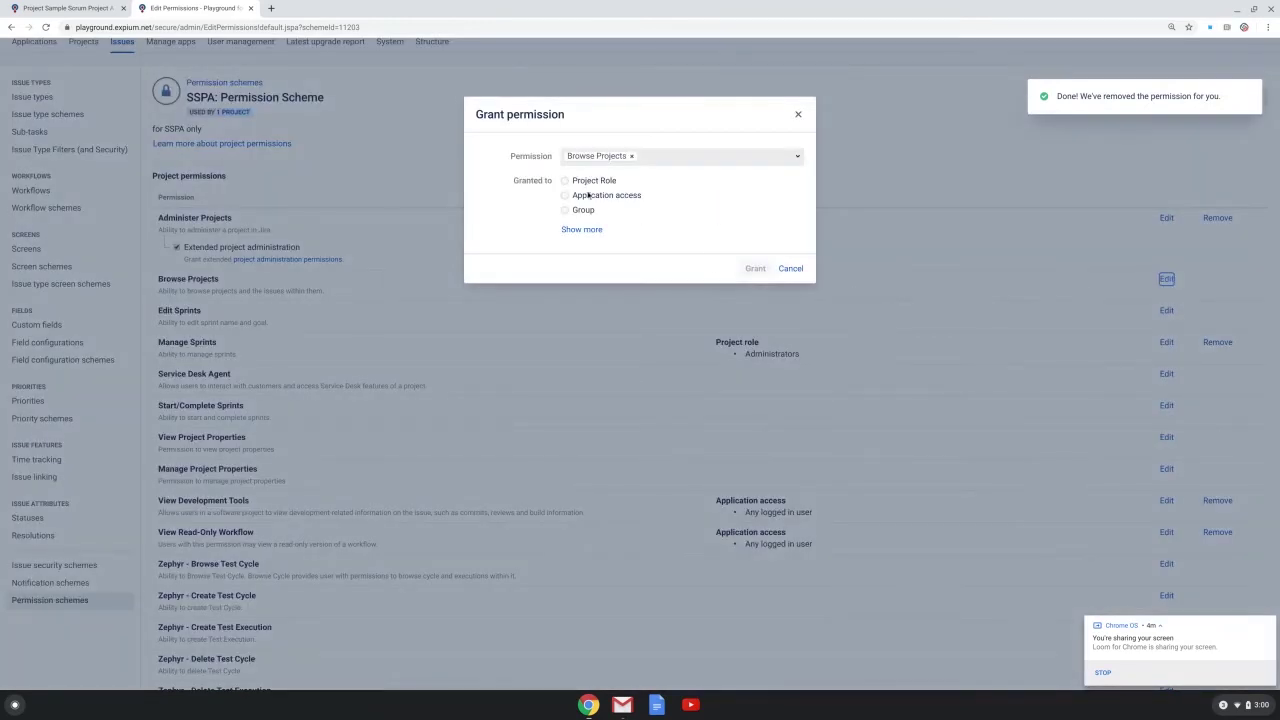
left_click(566, 181)
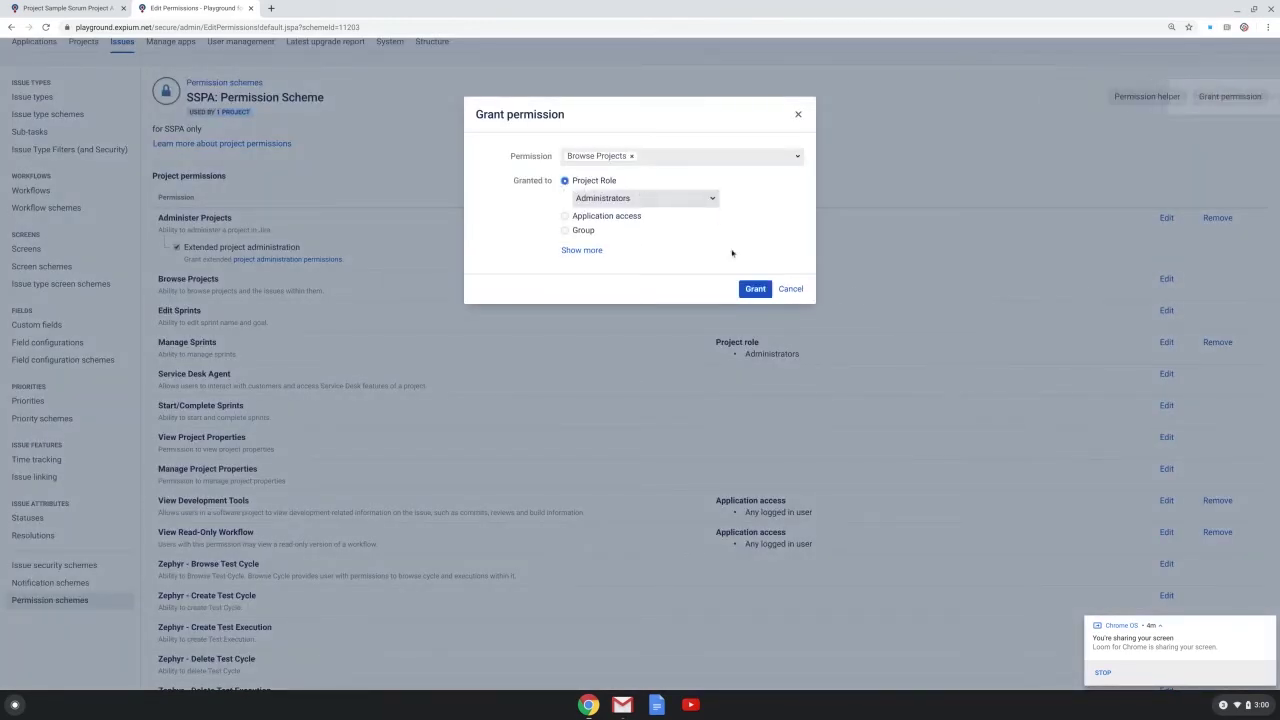
left_click(756, 290)
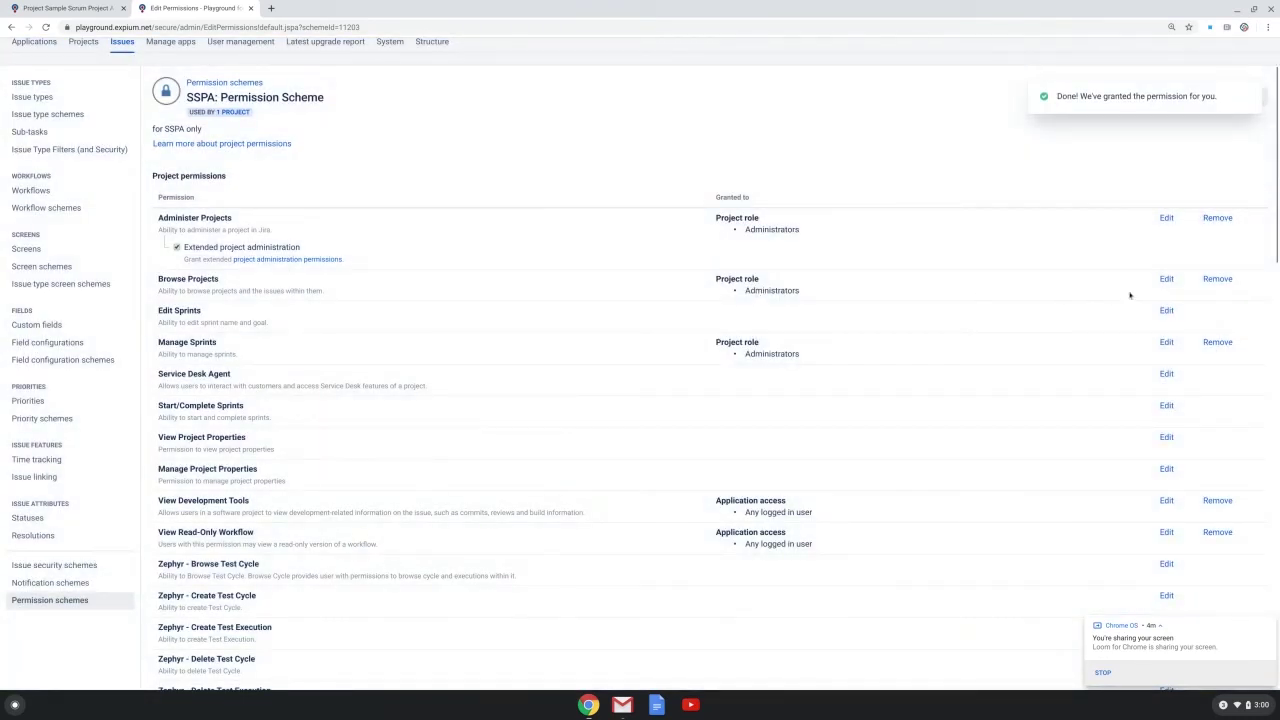
Grant the Browse Projects permission in SSPA: Permission Scheme to the Developers project role as well
left_click(1166, 279)
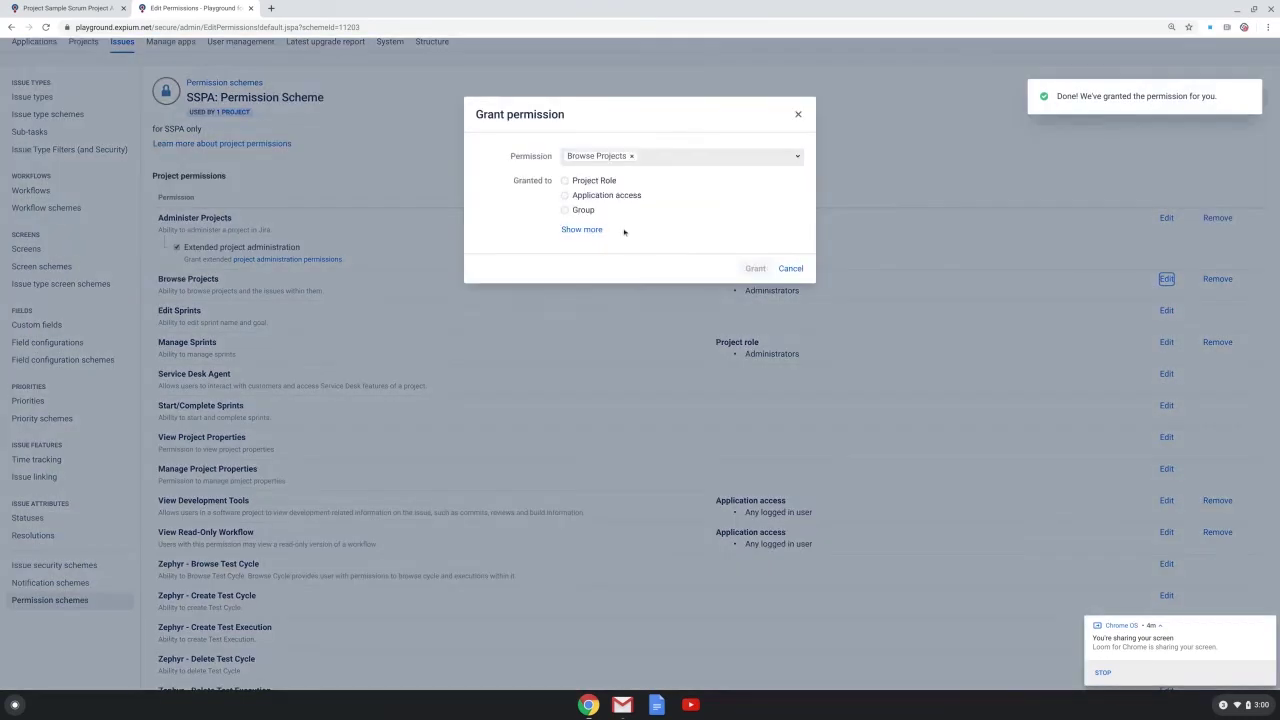
left_click(572, 186)
left_click(645, 199)
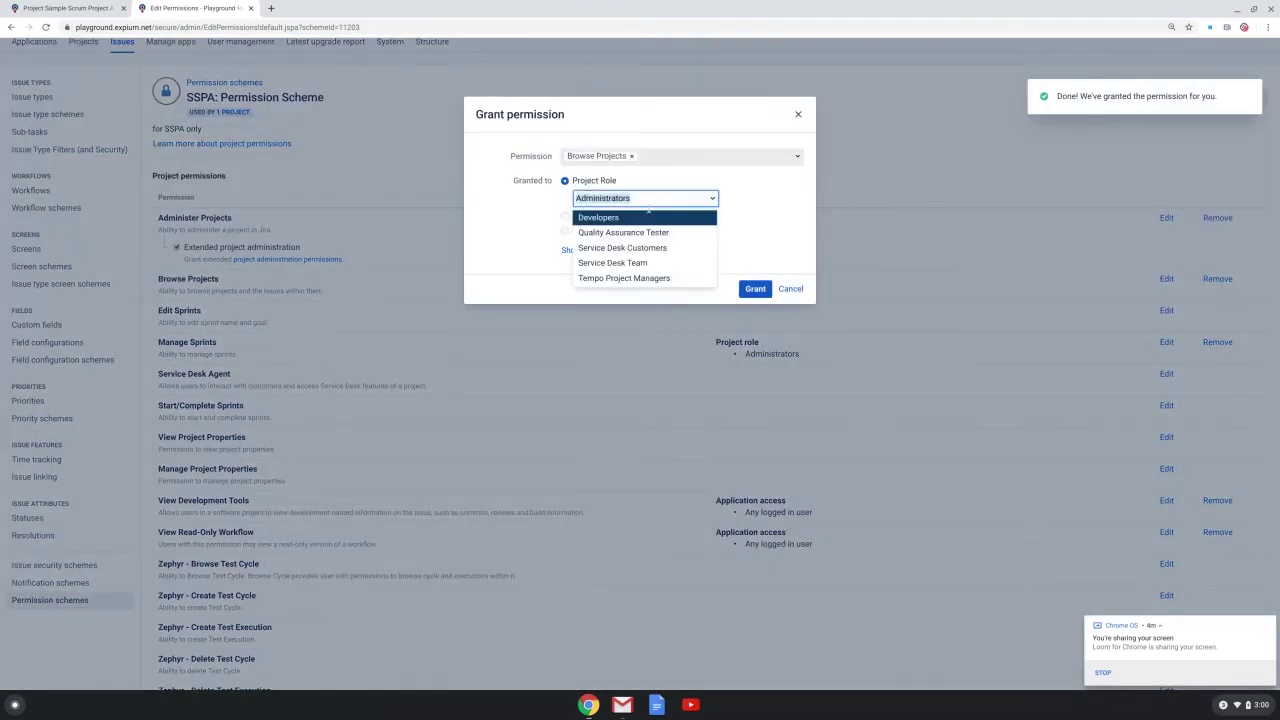
left_click(648, 217)
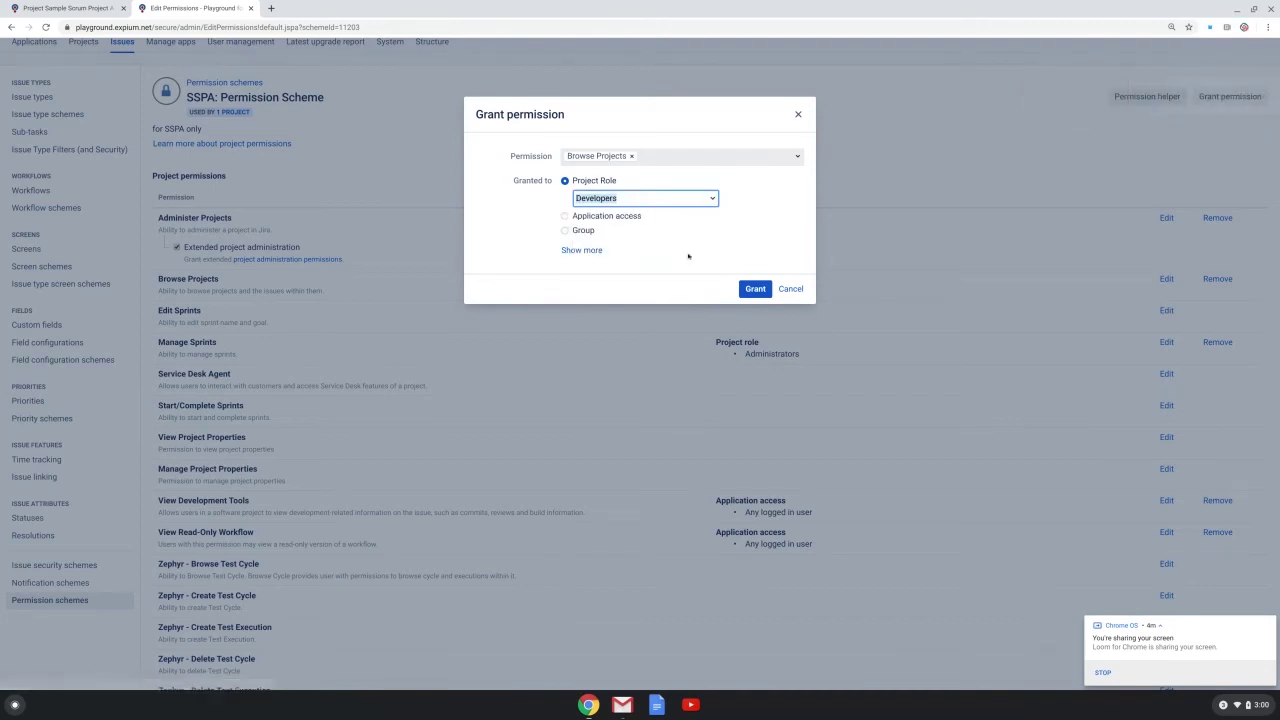
left_click(755, 289)
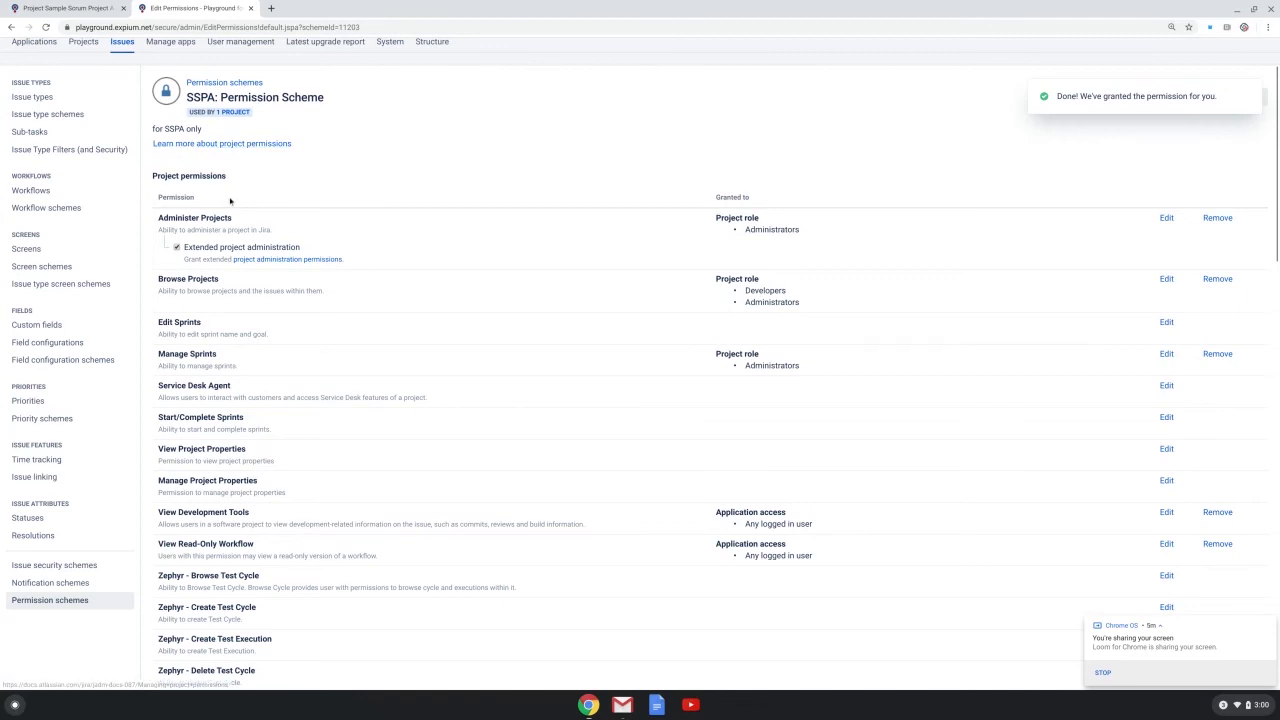
Reload the permissions page of Sample Scrum Project A and check who is granted Browse Projects
left_click(74, 10)
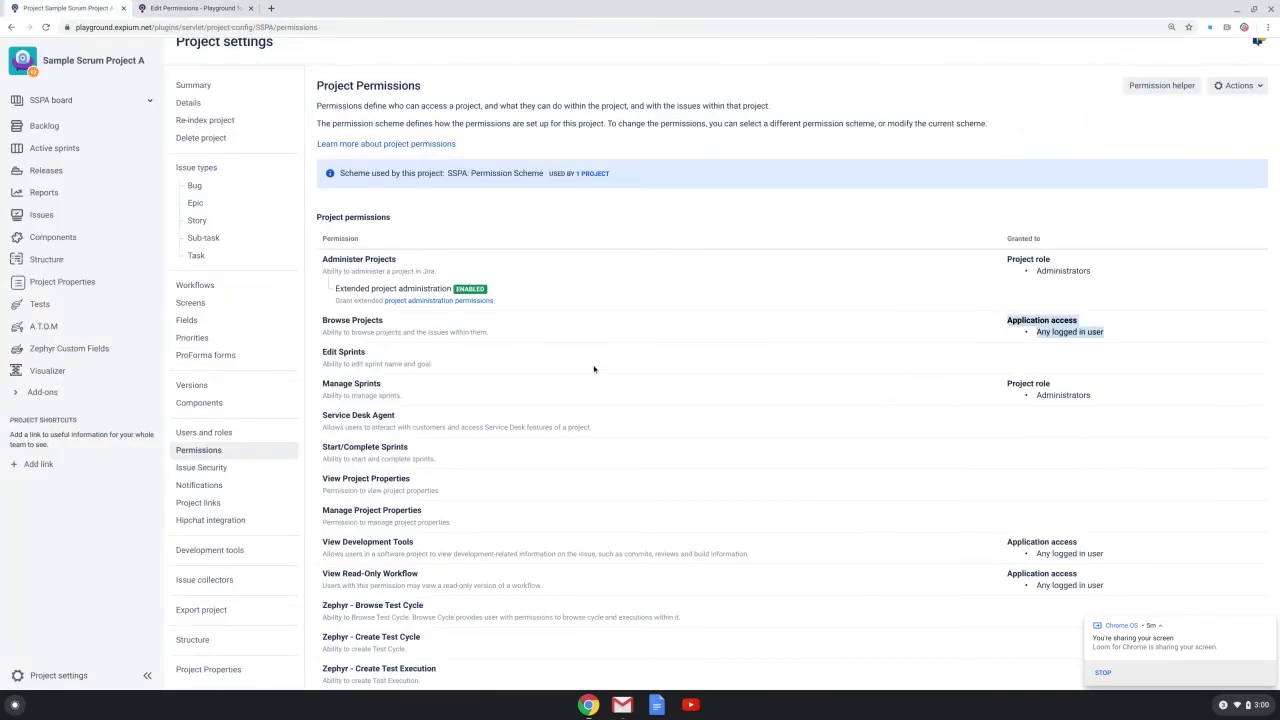
left_click(46, 27)
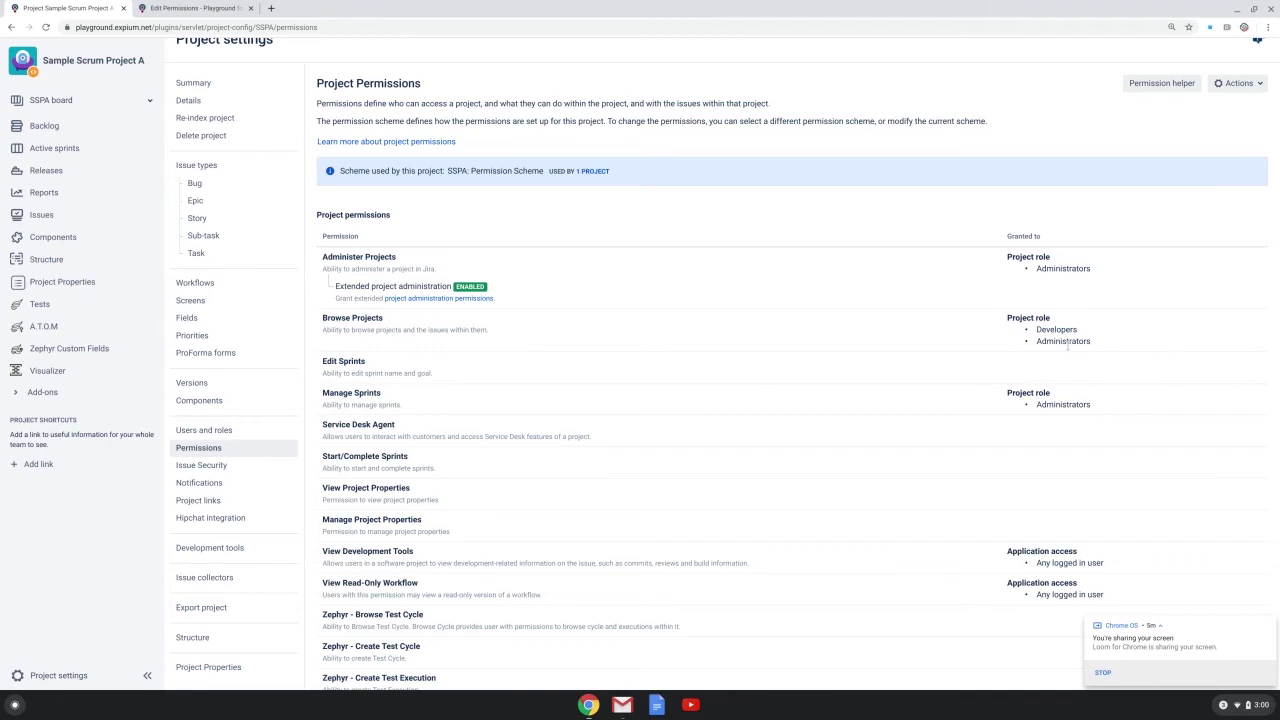
In the users and roles of Sample Scrum Project A, find the colleague by first name and add them to the Developers role
left_click(188, 433)
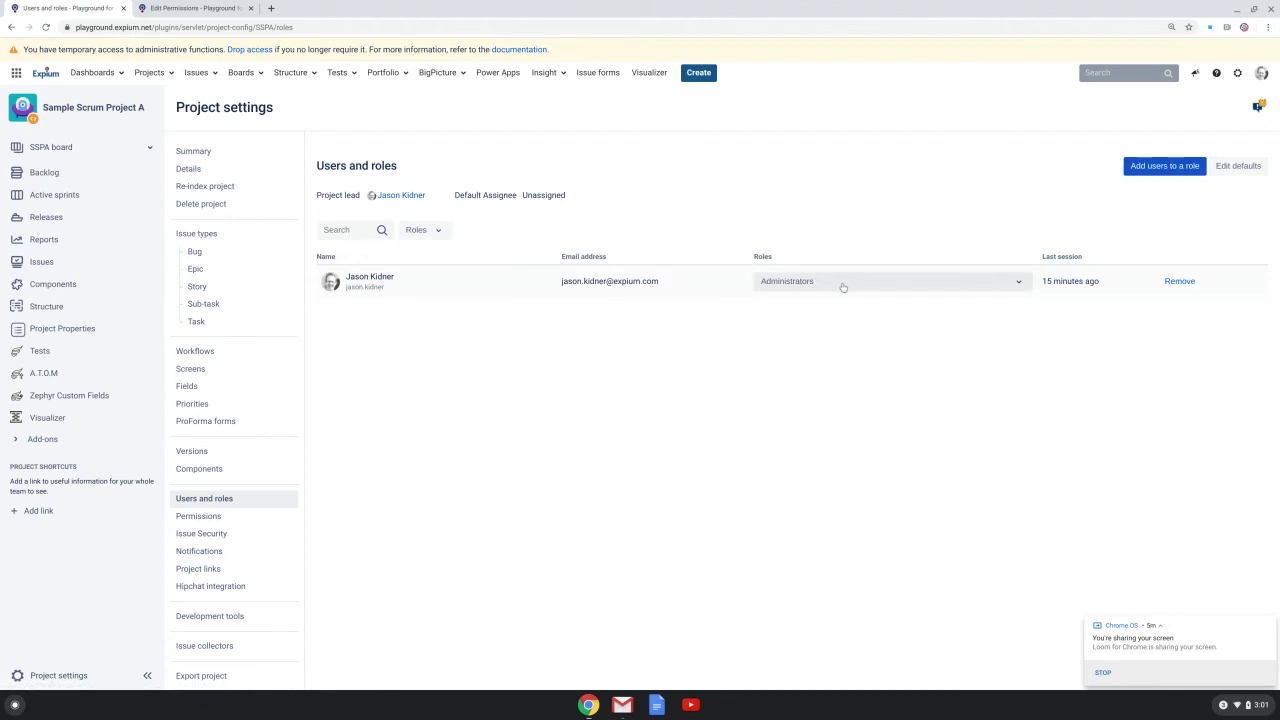
left_click(1150, 168)
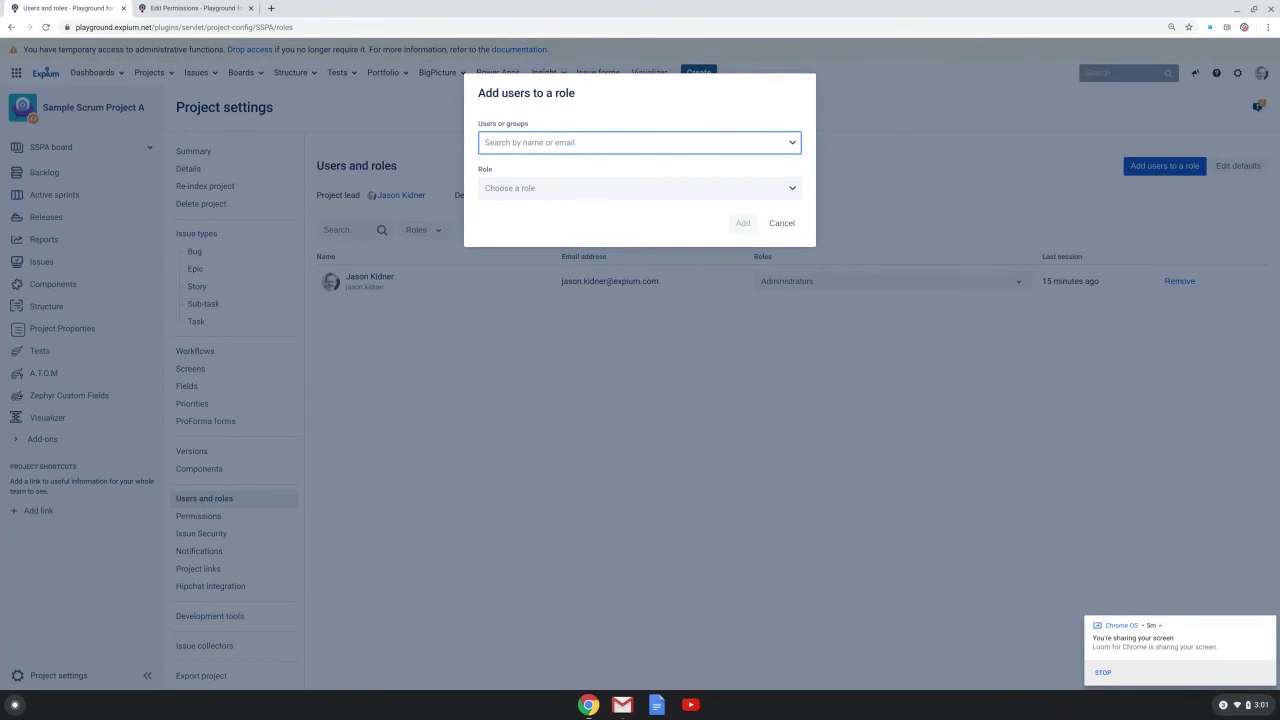
type("steve")
left_click(484, 173)
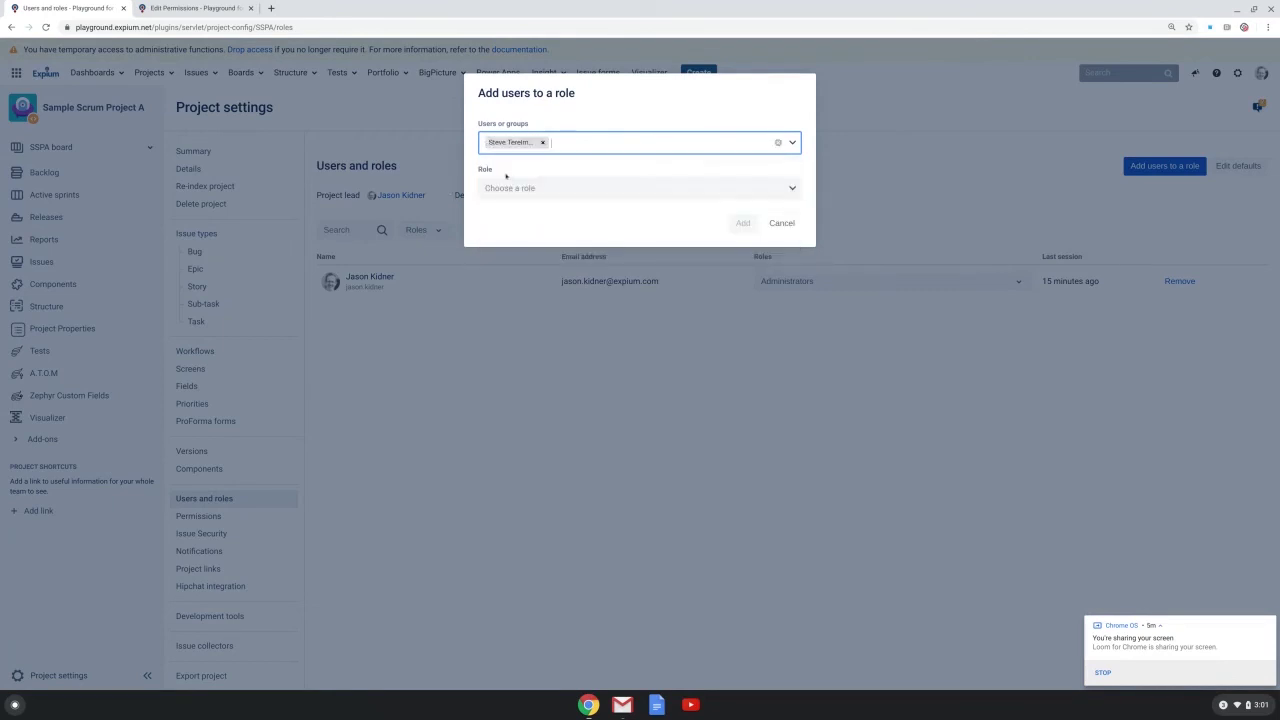
left_click(543, 190)
left_click(544, 237)
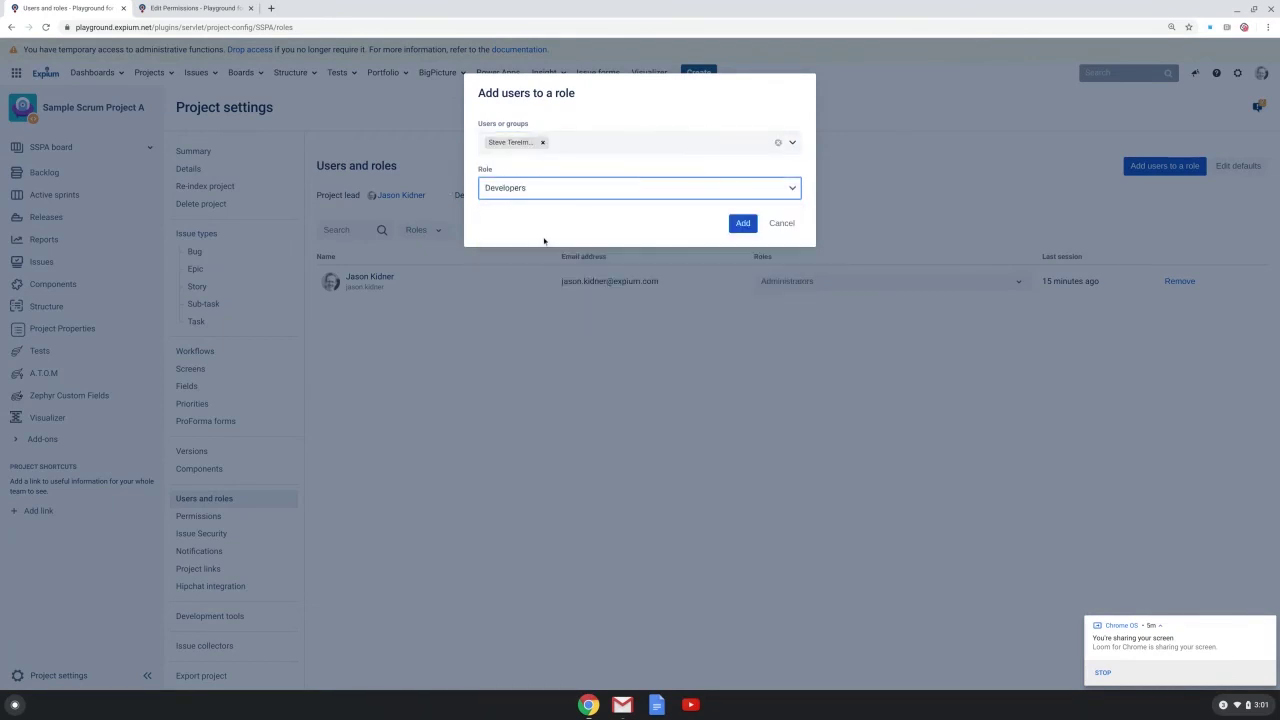
left_click(743, 228)
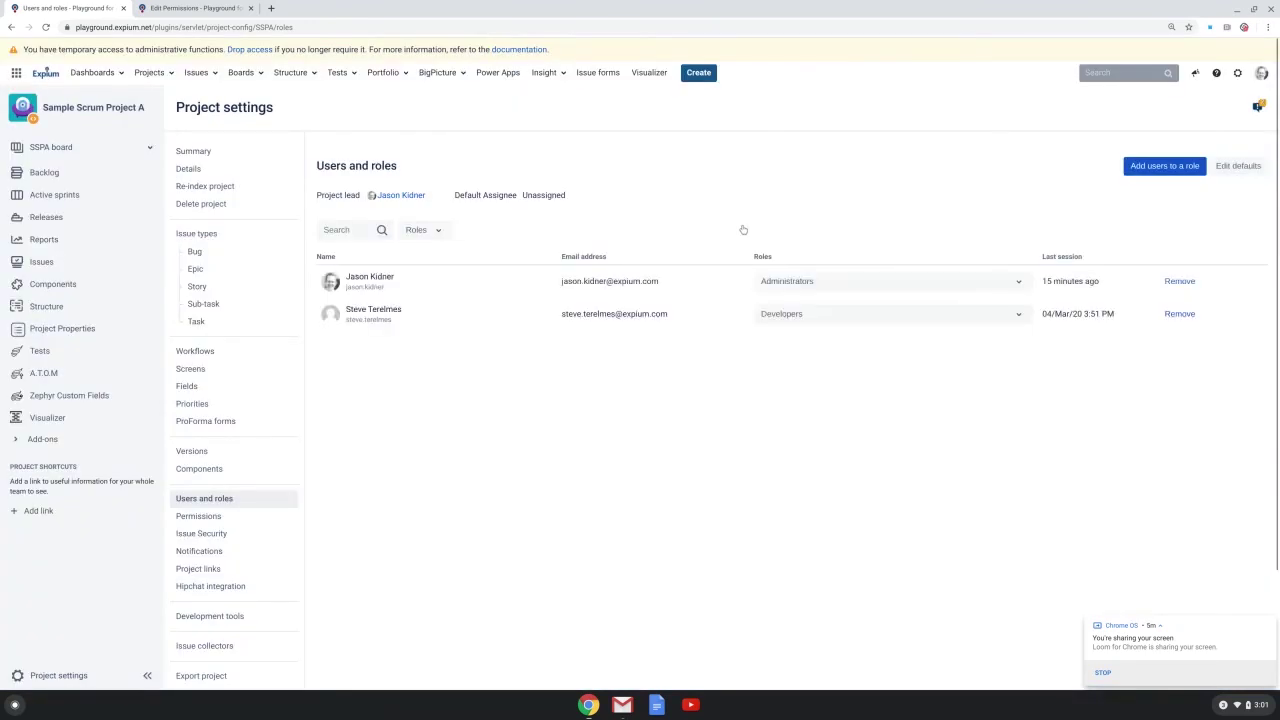